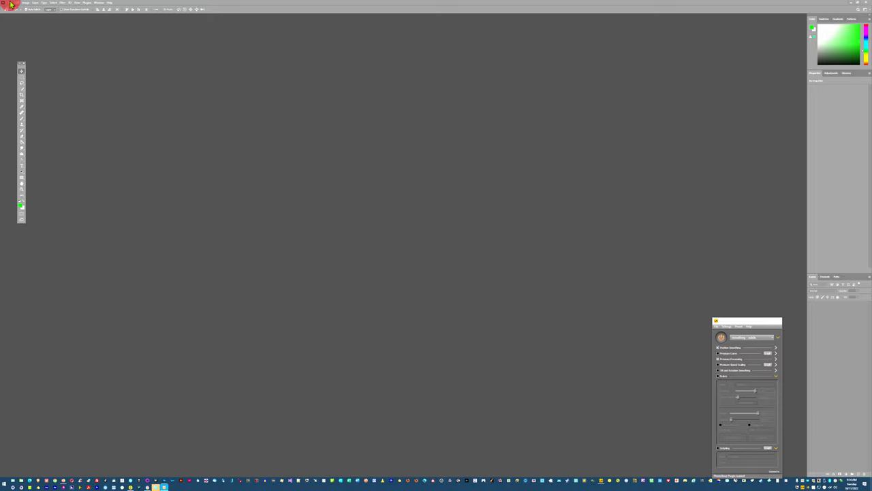
- Create a blank white Letter-size document from the Print presets
click(11, 3)
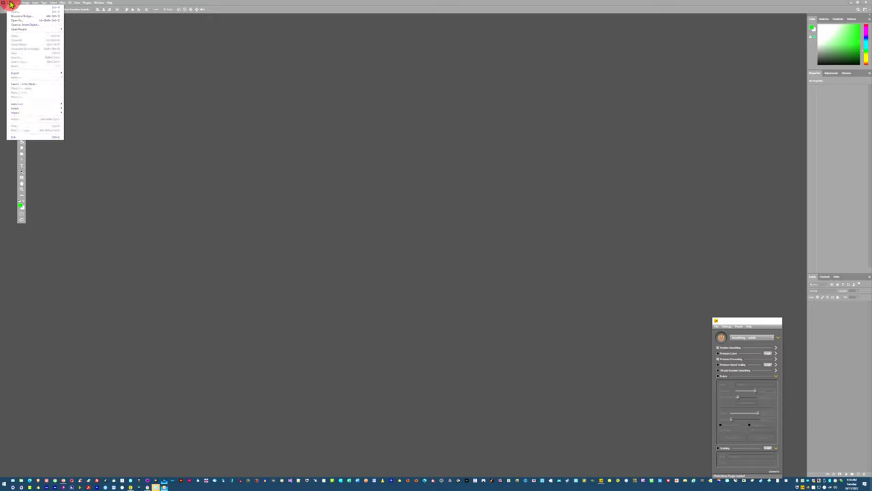
click(14, 11)
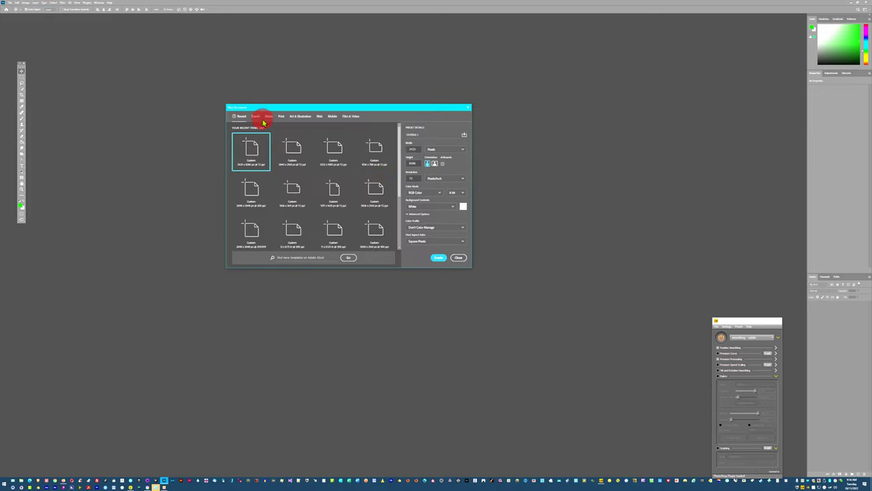
click(282, 118)
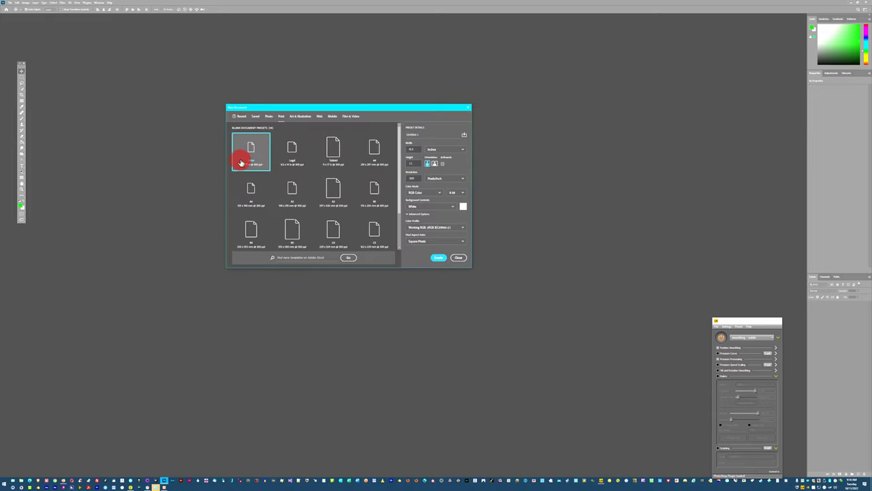
click(438, 258)
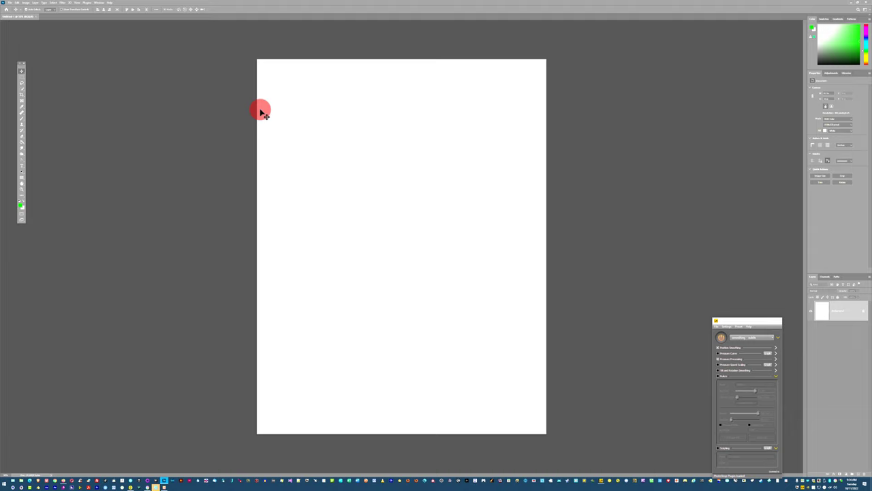
click(244, 194)
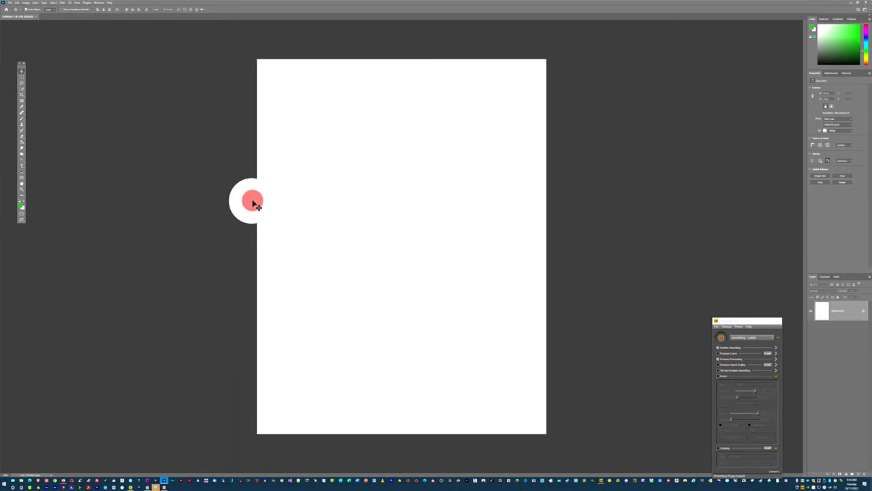
mouse_move(252, 203)
mouse_down()
mouse_move(234, 206)
mouse_move(253, 132)
mouse_move(252, 300)
mouse_move(227, 272)
mouse_move(214, 214)
mouse_up()
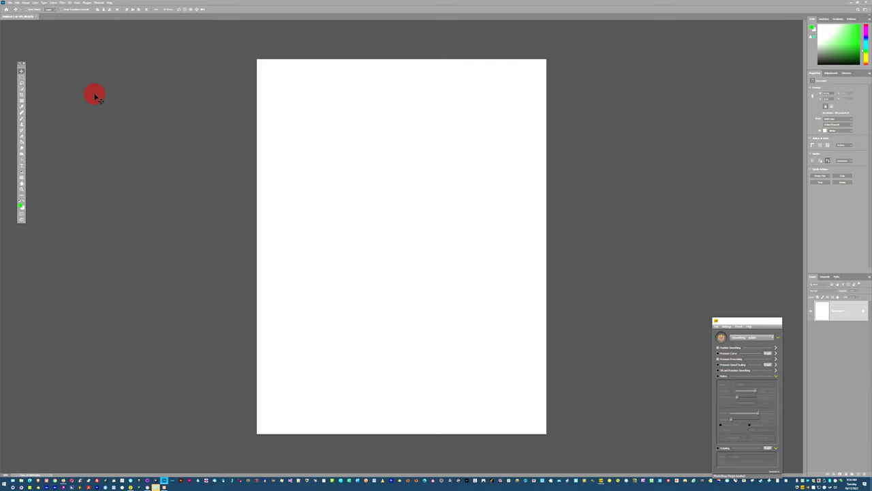
- Copy the whole page and paste it into a new default-size document
key(ctrl+a)
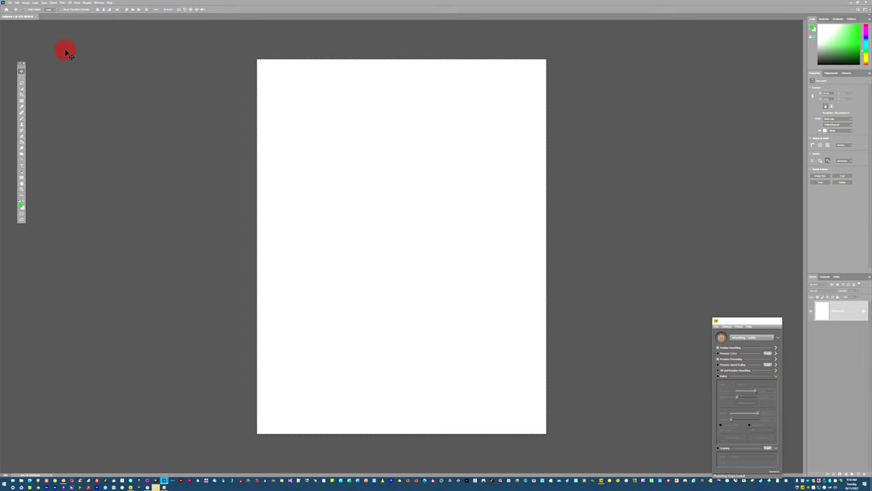
click(9, 5)
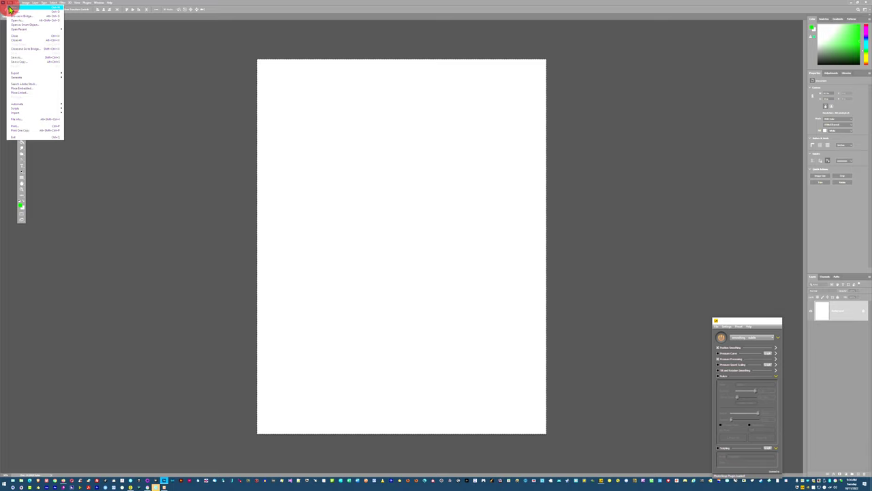
click(20, 14)
key(Return)
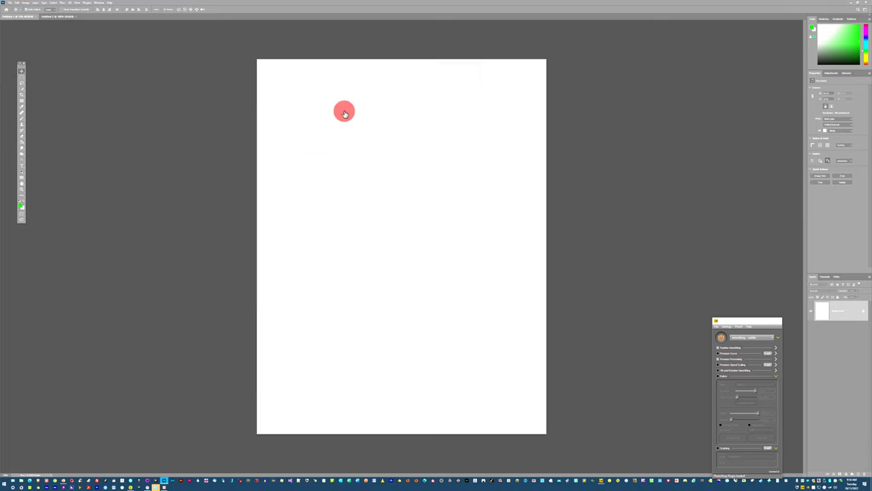
key(ctrl+v)
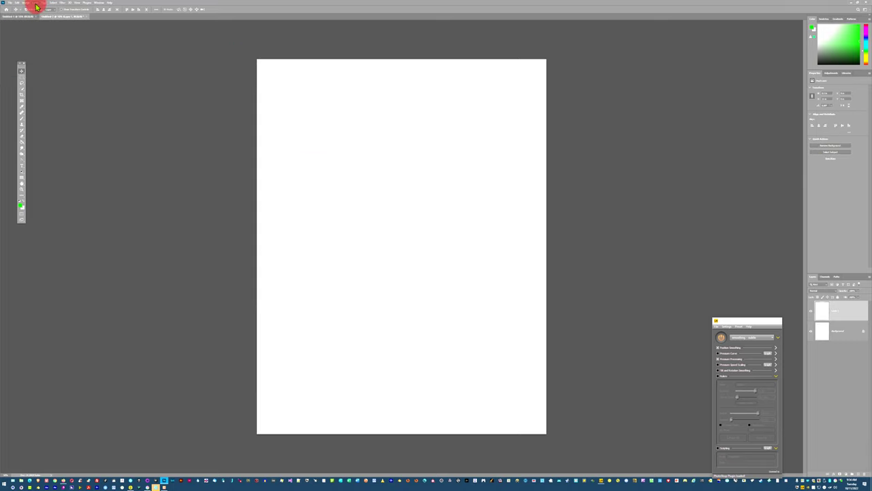
- Cut the canvas width to 33.33 percent, accepting the clipping warning
click(27, 4)
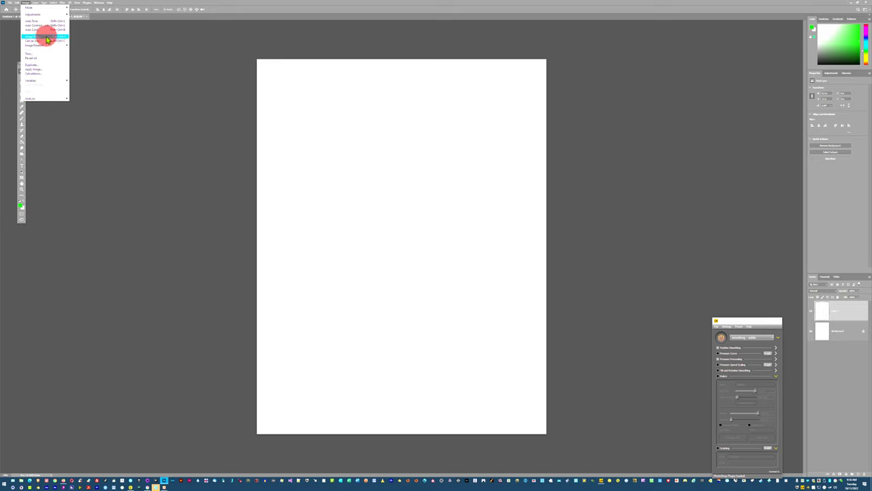
click(44, 41)
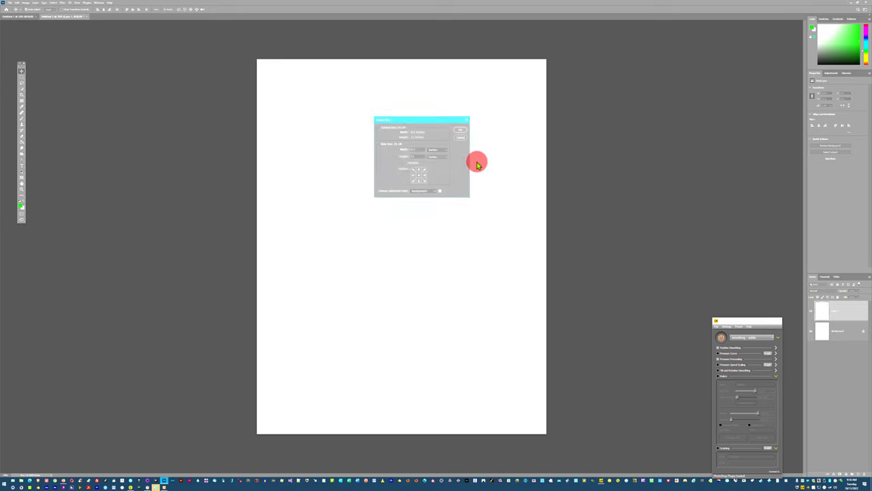
click(440, 150)
click(440, 155)
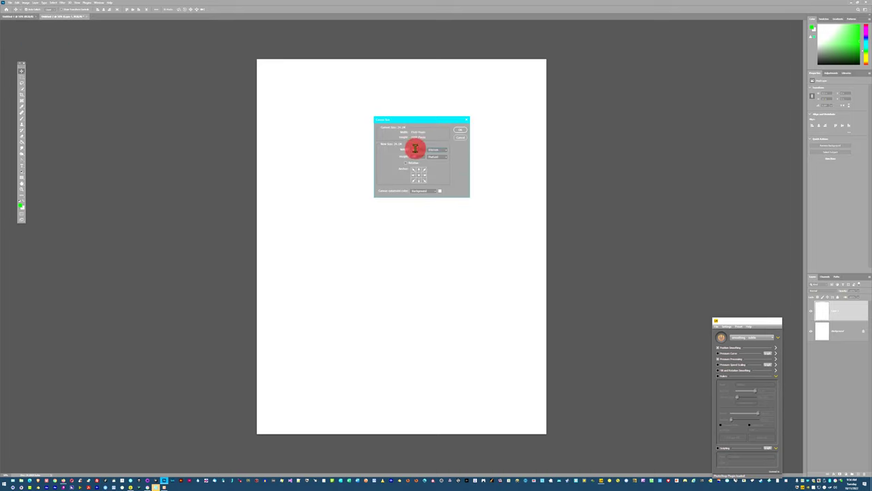
text(3)
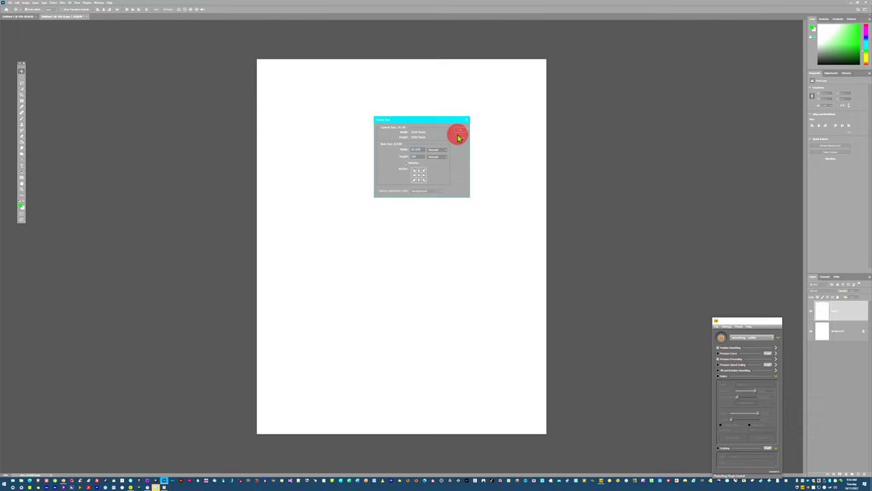
click(460, 130)
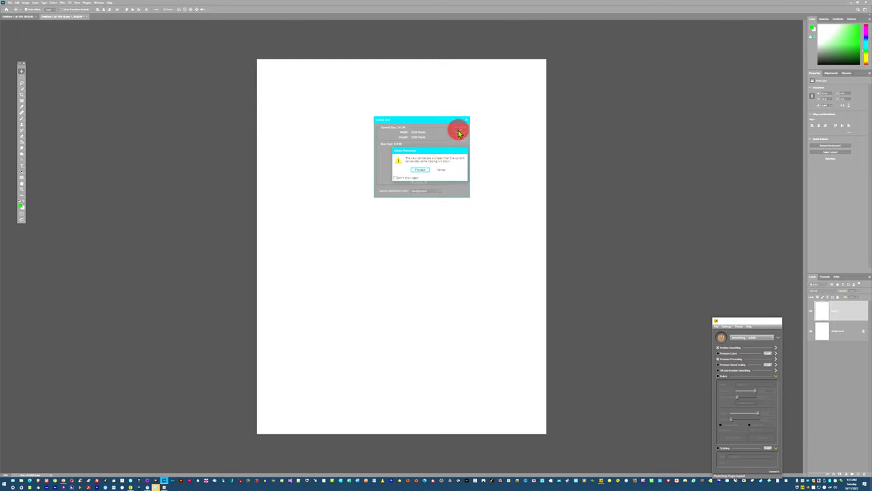
click(420, 172)
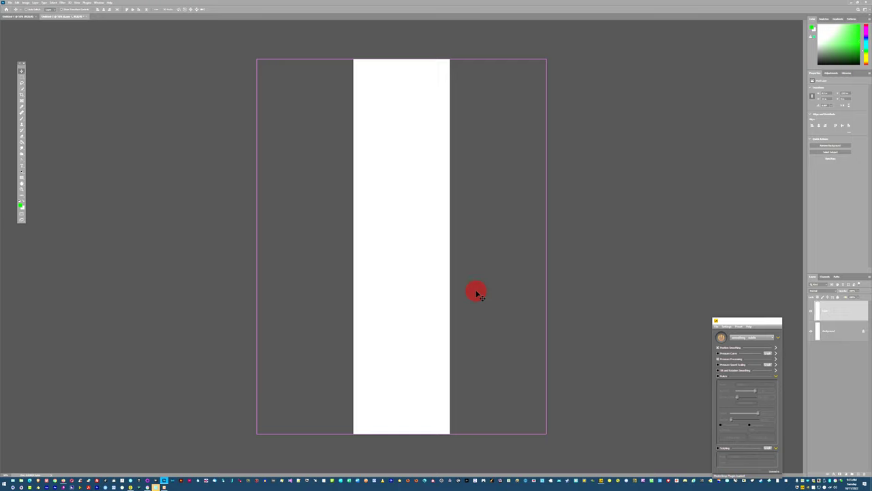
- Colorize the narrow strip with a pale yellow tint using Hue/Saturation
key(i)
key(ctrl+u)
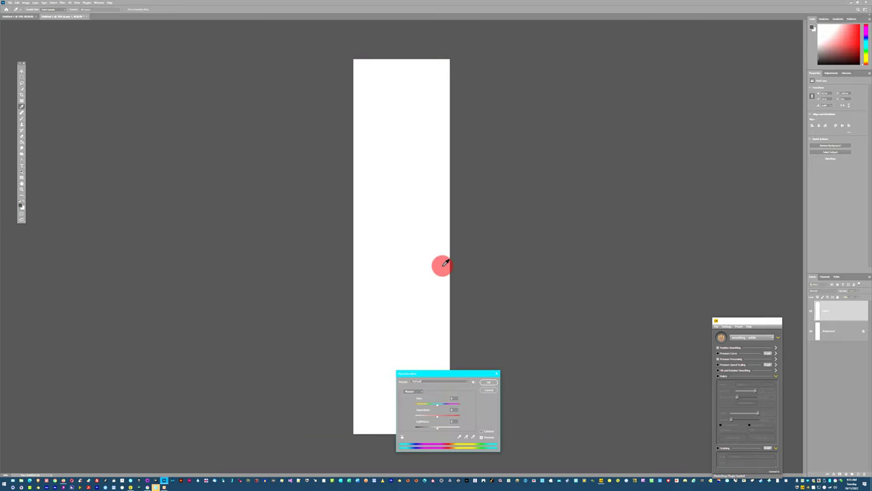
click(481, 431)
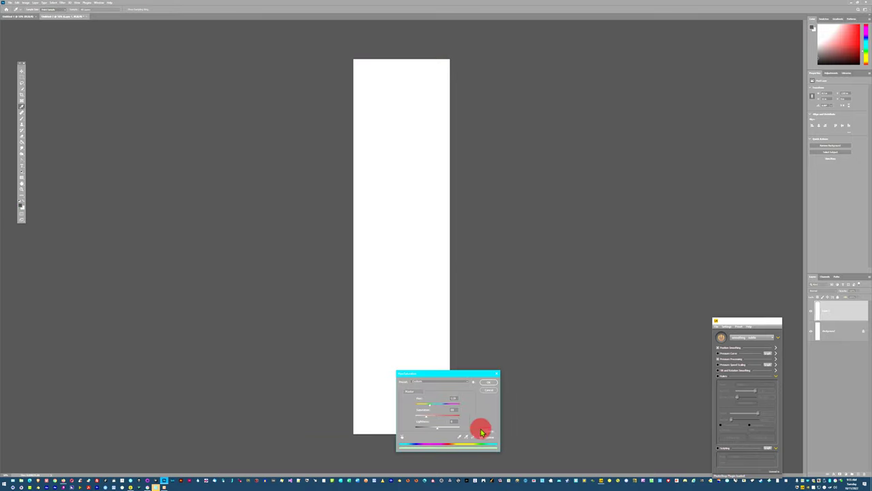
drag(426, 402, 429, 431)
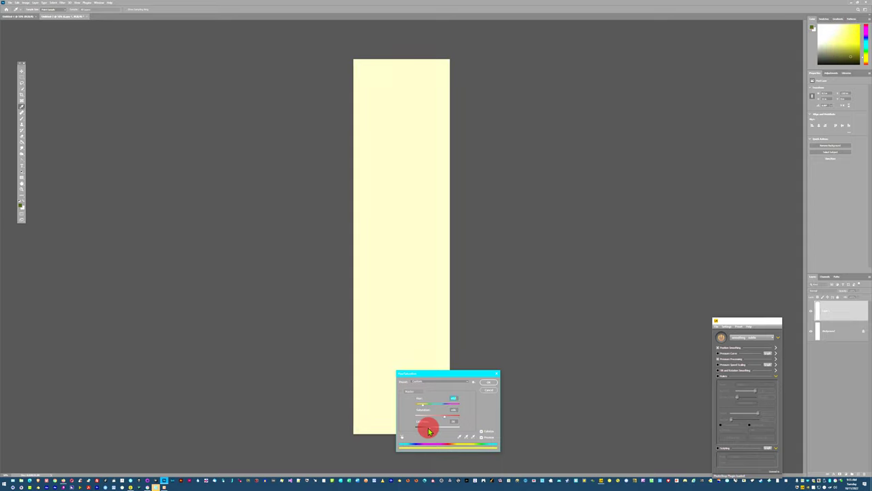
click(487, 382)
- Copy the yellow strip, close its document without saving, and place it at the page's left edge
key(ctrl+a)
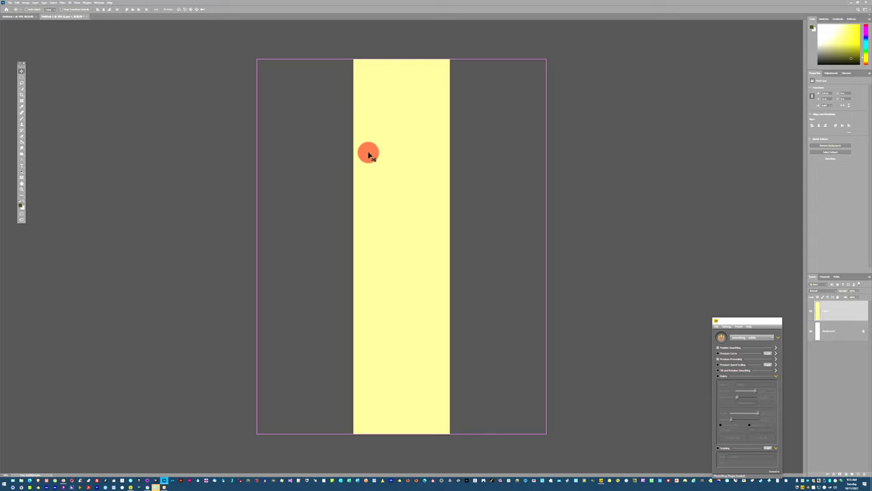
key(ctrl+w)
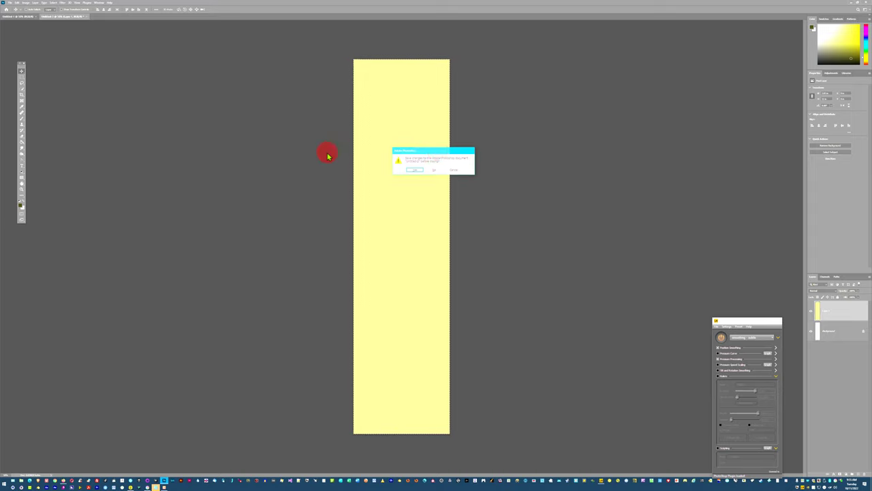
click(432, 170)
key(ctrl+v)
drag(416, 200, 318, 199)
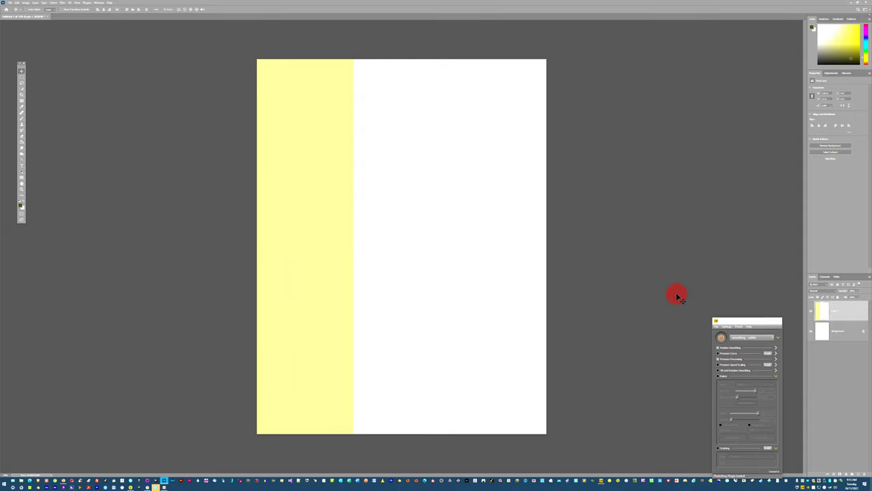
- Paste a second strip at the centre and recolour it orange
key(ctrl+v)
key(ctrl+u)
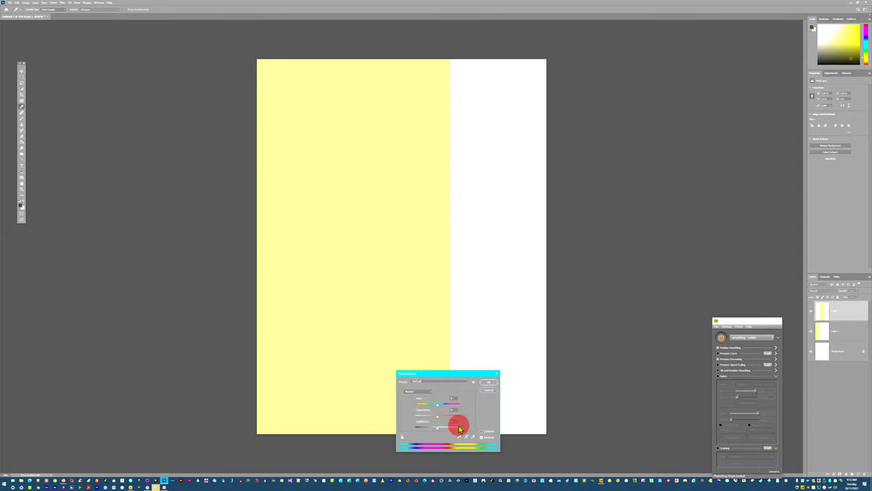
drag(449, 414, 424, 402)
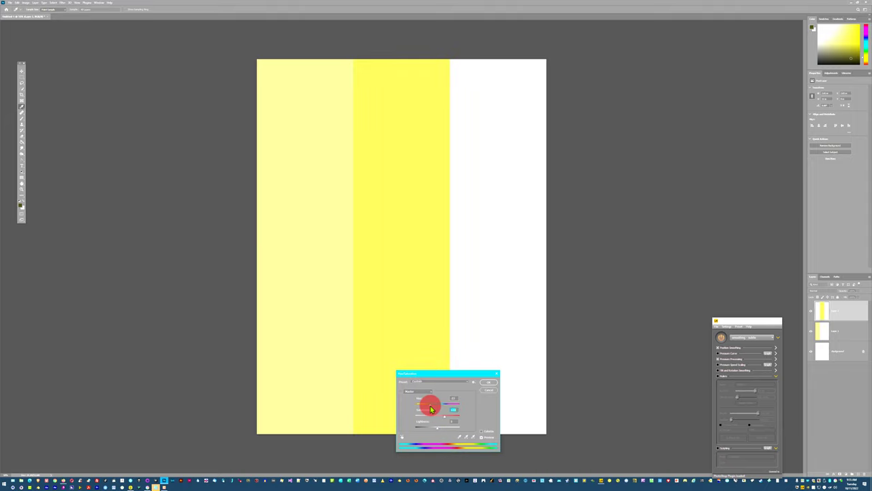
click(477, 382)
- Paste a third strip at the right edge and shift its hue to light blue
key(ctrl+v)
drag(427, 347, 500, 341)
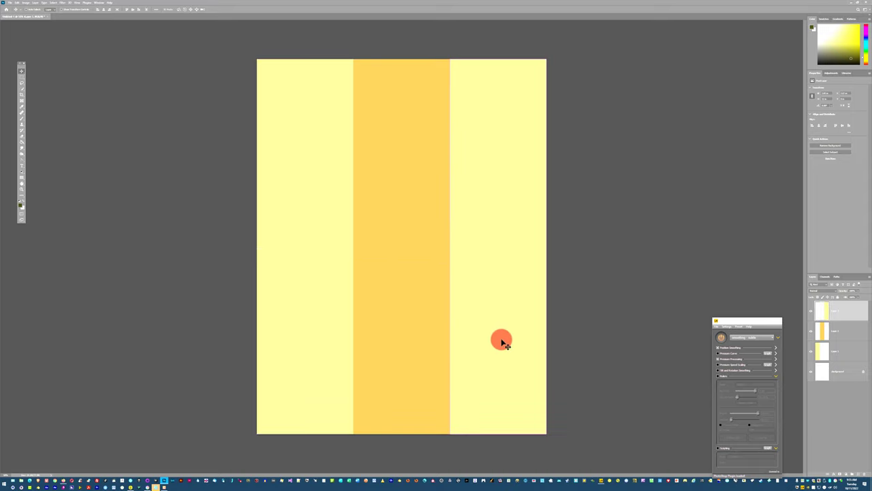
key(ctrl+u)
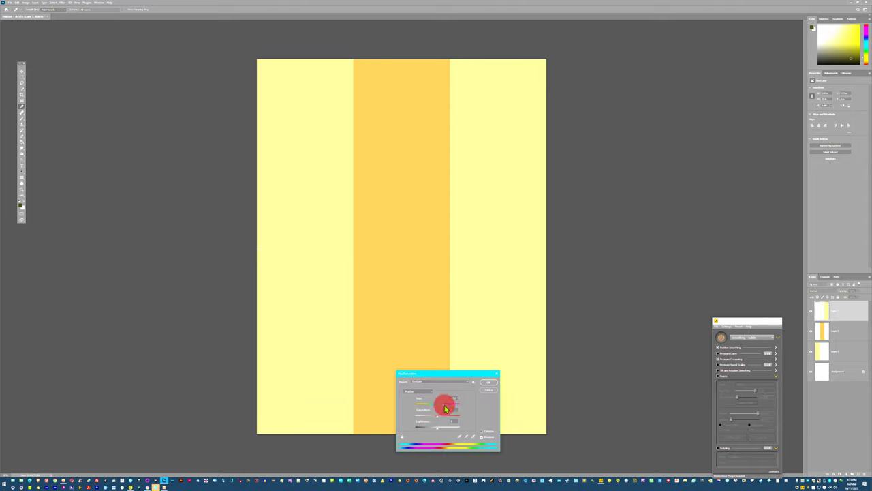
mouse_move(445, 407)
mouse_down()
mouse_move(468, 391)
mouse_move(438, 413)
mouse_move(458, 403)
mouse_up()
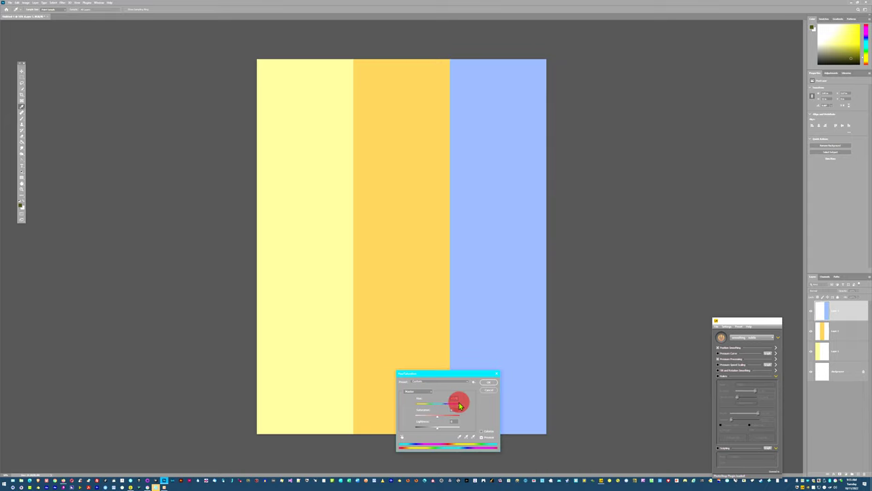
click(489, 384)
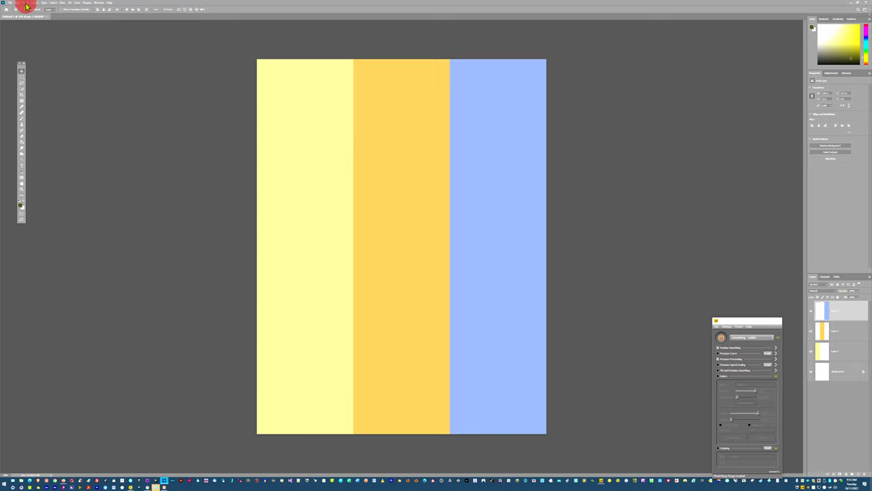
- Duplicate the Background layer and set Canvas Size to 8.75 × 11.25 inches
click(42, 43)
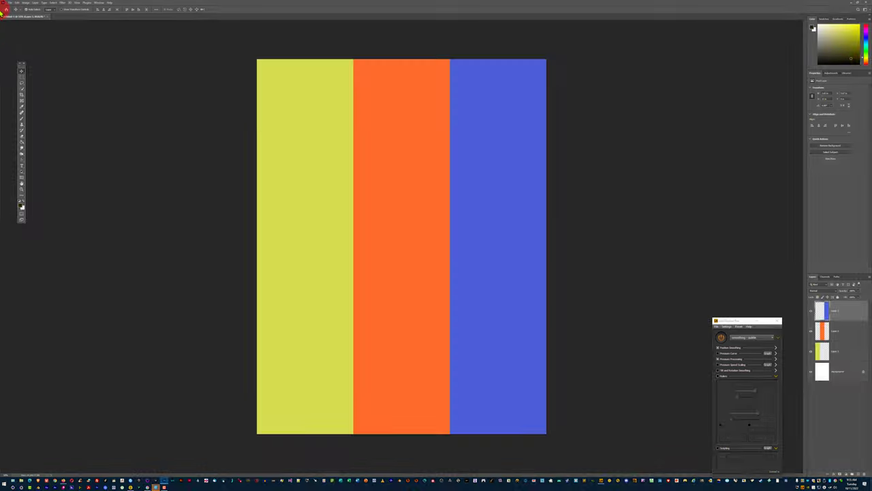
click(29, 8)
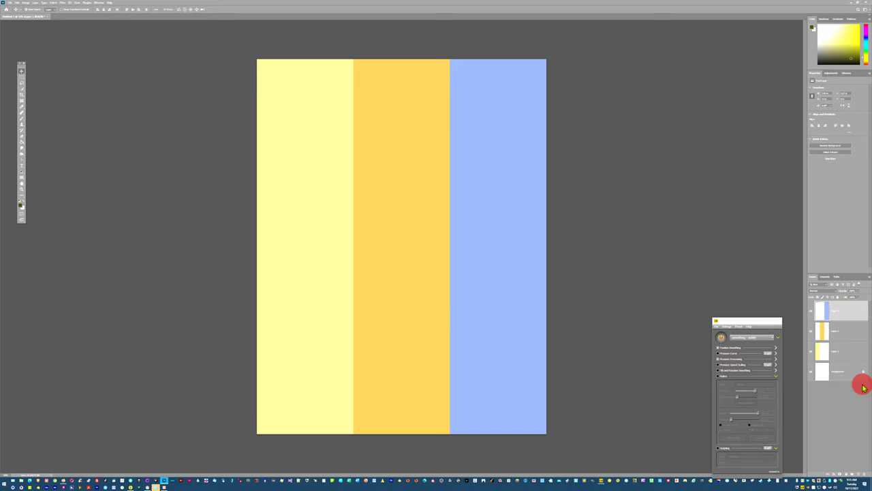
drag(823, 374, 856, 474)
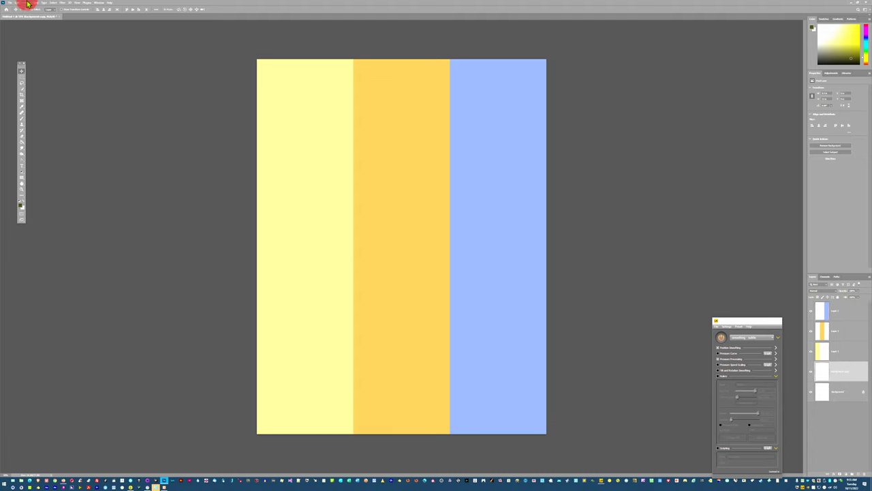
click(28, 3)
click(39, 39)
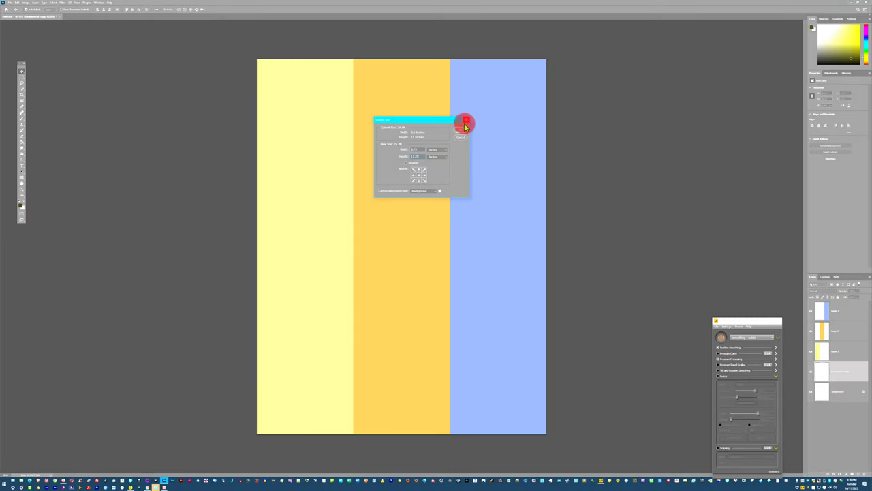
- Apply the 8.75 × 11.25 inch canvas and merge duplicated panel layers into one top layer
click(461, 130)
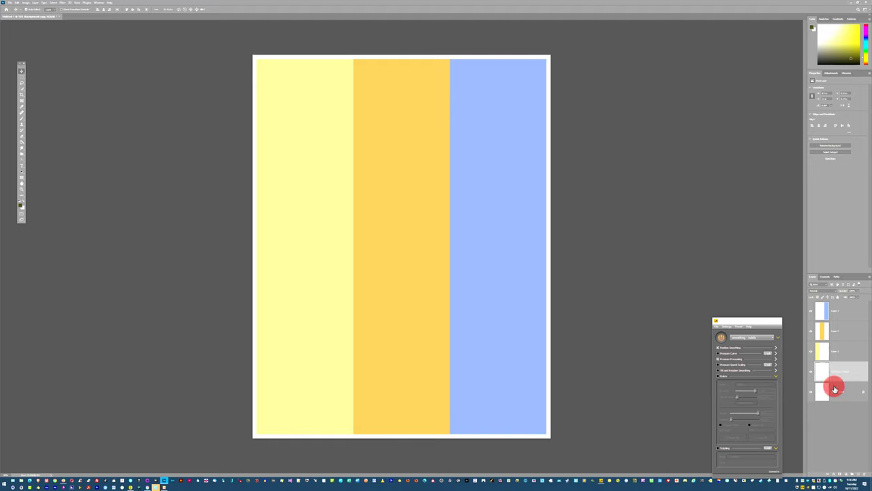
mouse_move(834, 388)
mouse_down()
mouse_move(836, 372)
mouse_move(858, 473)
mouse_up()
mouse_move(838, 330)
mouse_down()
mouse_move(839, 404)
mouse_move(841, 310)
mouse_move(843, 452)
mouse_move(857, 473)
mouse_move(859, 450)
mouse_up()
drag(845, 372, 833, 308)
key(ctrl+e)
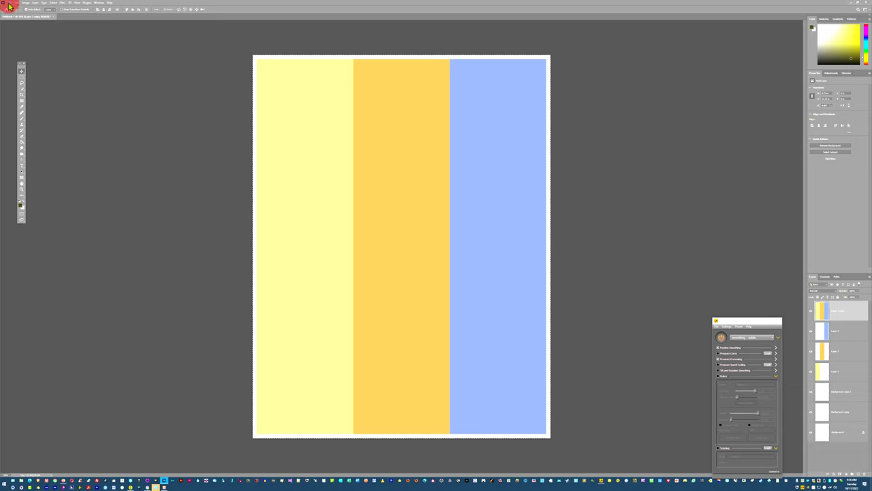
click(10, 6)
- Create a new Letter-size document and tile both documents 2-up vertically
click(15, 11)
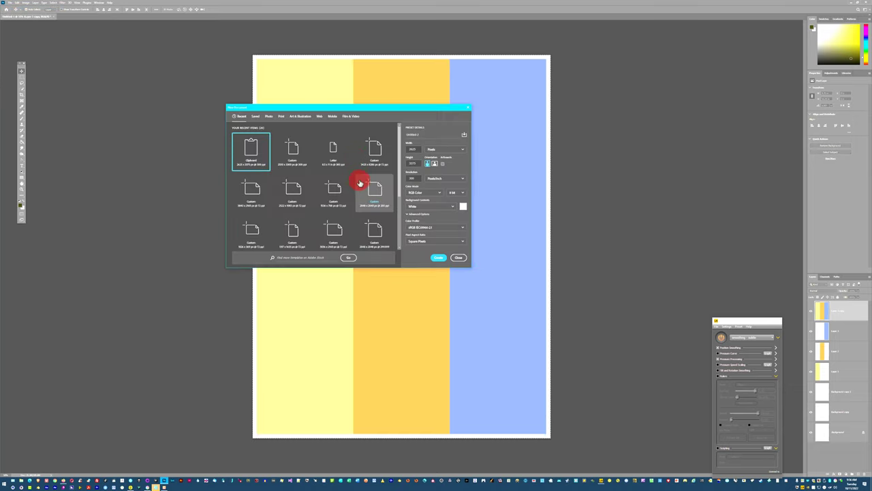
click(282, 121)
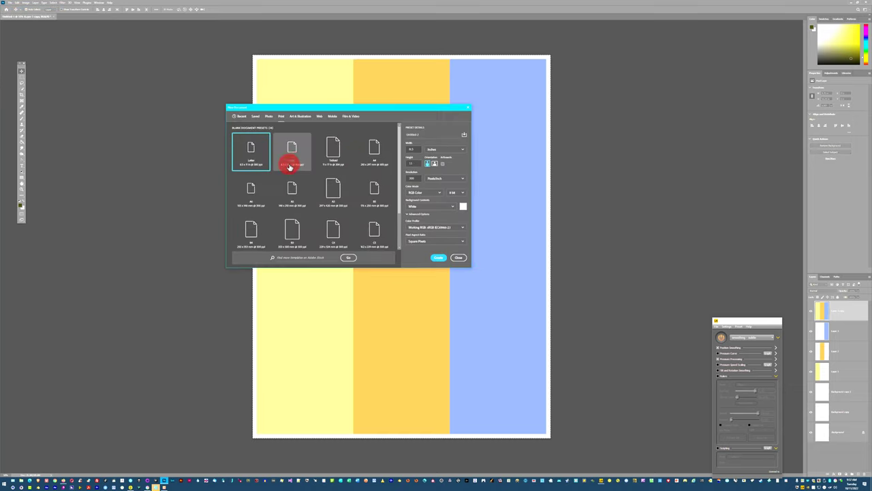
click(440, 261)
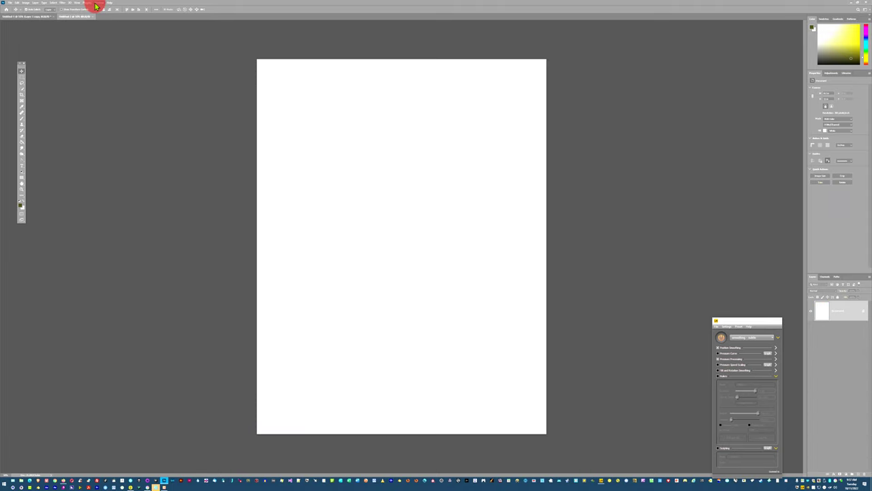
click(96, 6)
mouse_move(111, 11)
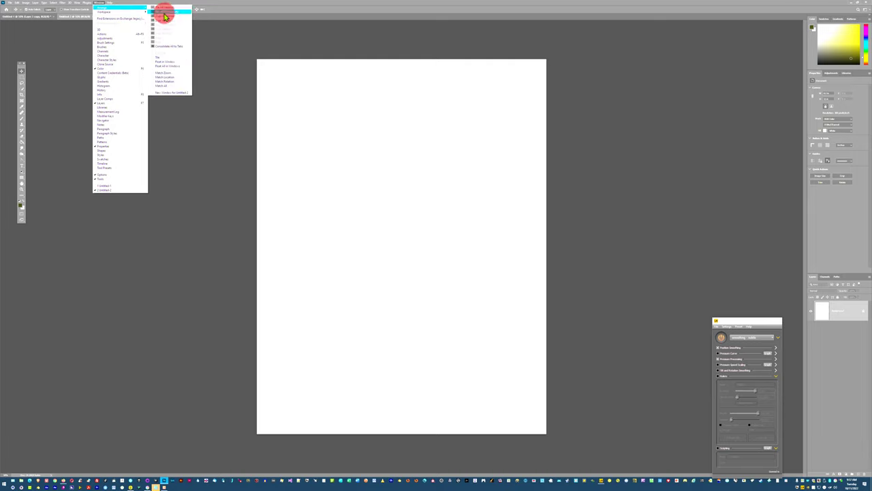
click(175, 24)
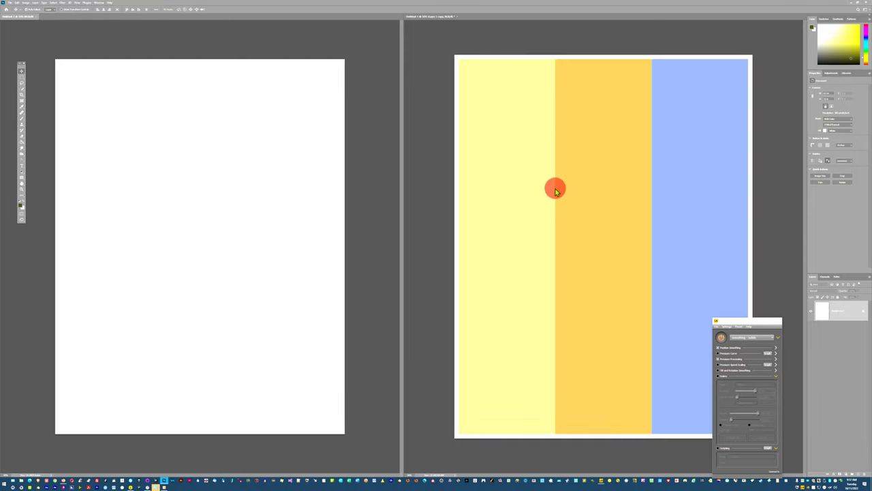
- Drag the merged panels image into the new document, fill its Background black, and reposition it
drag(563, 247, 246, 191)
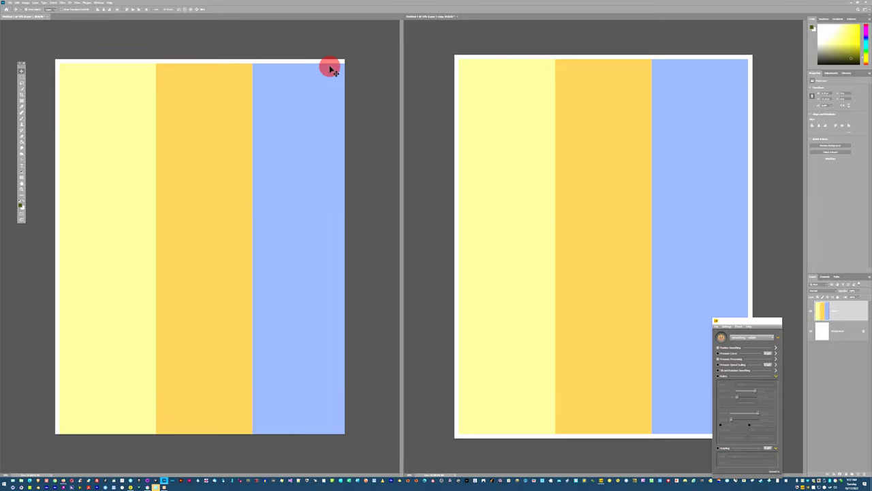
drag(335, 82, 302, 86)
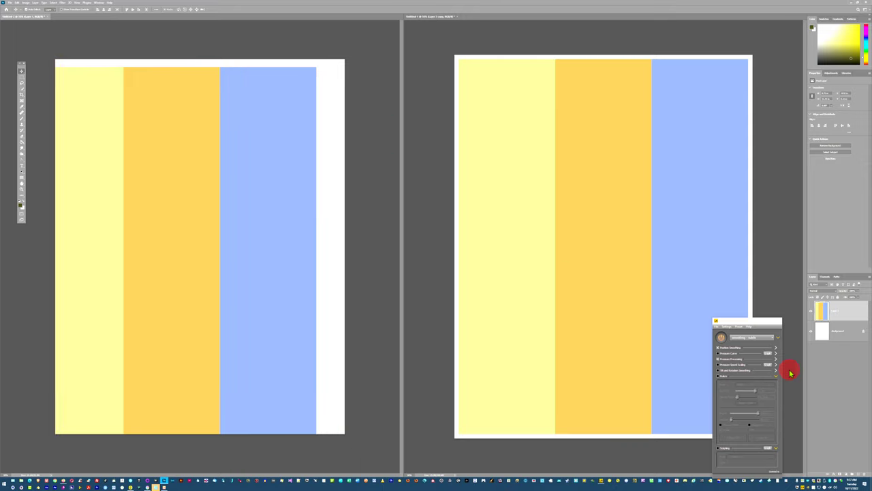
click(827, 335)
key(alt+BackSpace)
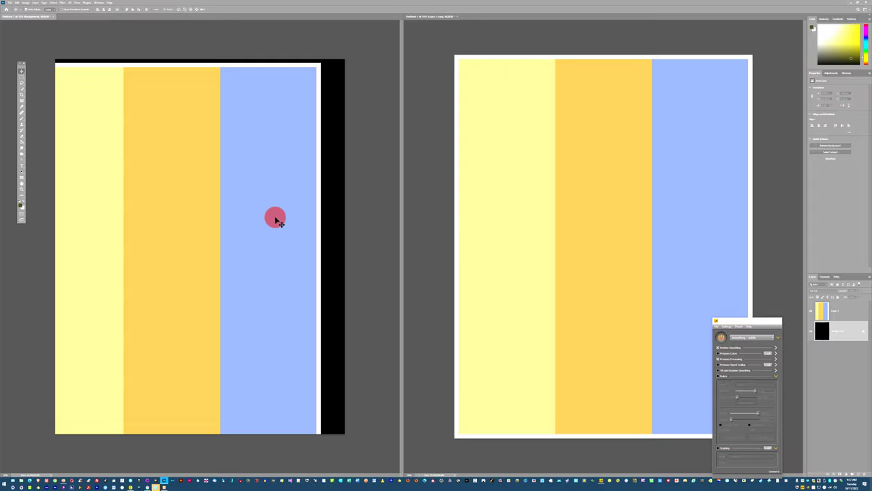
drag(277, 214, 306, 212)
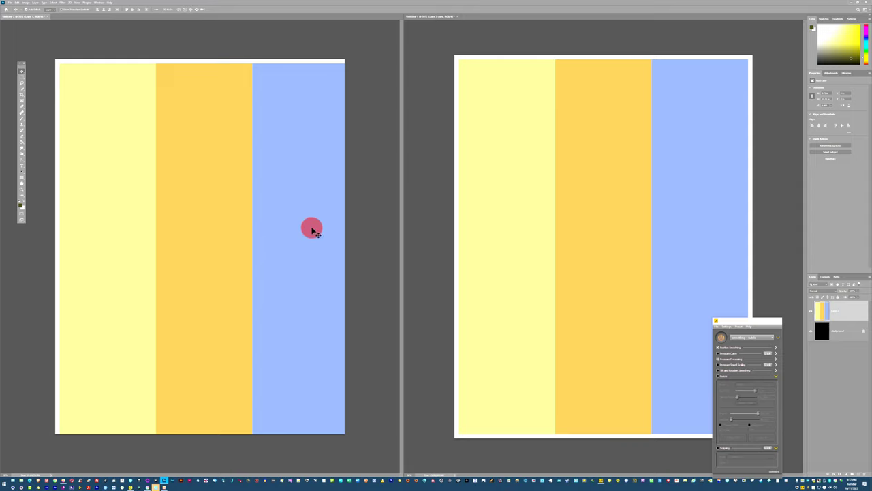
key(ctrl+t)
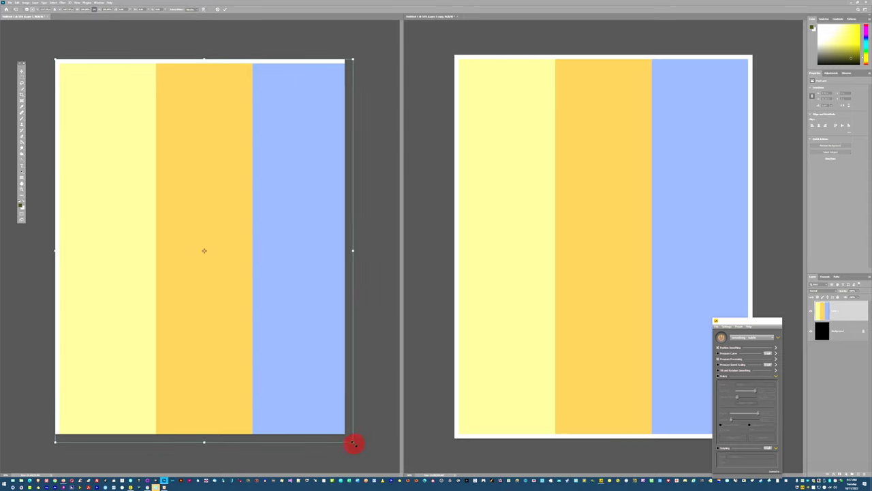
- Shrink the panels image from its bottom-right corner and commit the resize
mouse_move(353, 443)
mouse_down()
mouse_move(335, 417)
mouse_move(302, 436)
mouse_move(312, 405)
mouse_move(265, 429)
mouse_move(346, 420)
mouse_move(368, 401)
mouse_move(374, 411)
mouse_move(364, 413)
mouse_move(354, 445)
mouse_move(321, 409)
mouse_move(312, 413)
mouse_move(335, 409)
mouse_move(346, 440)
mouse_move(341, 431)
mouse_up()
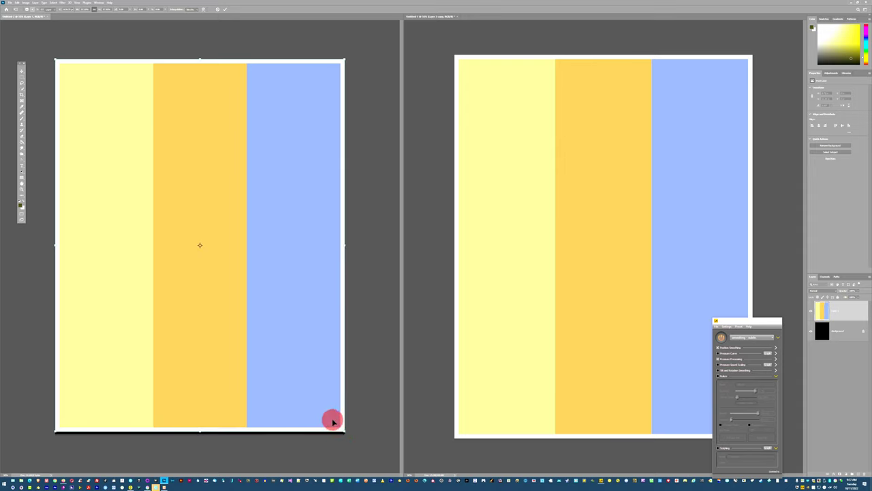
key(Return)
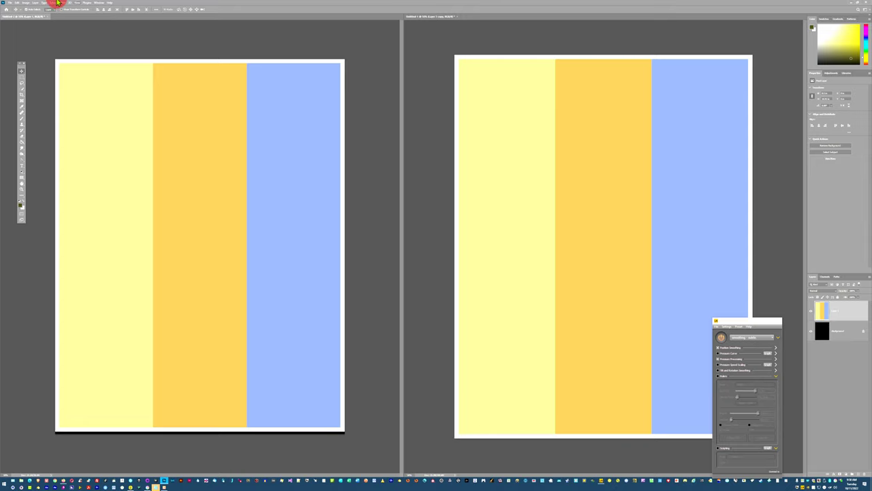
- Create a new 8 × 11 inch document, fill it black, and paste the panels image
click(10, 3)
click(14, 7)
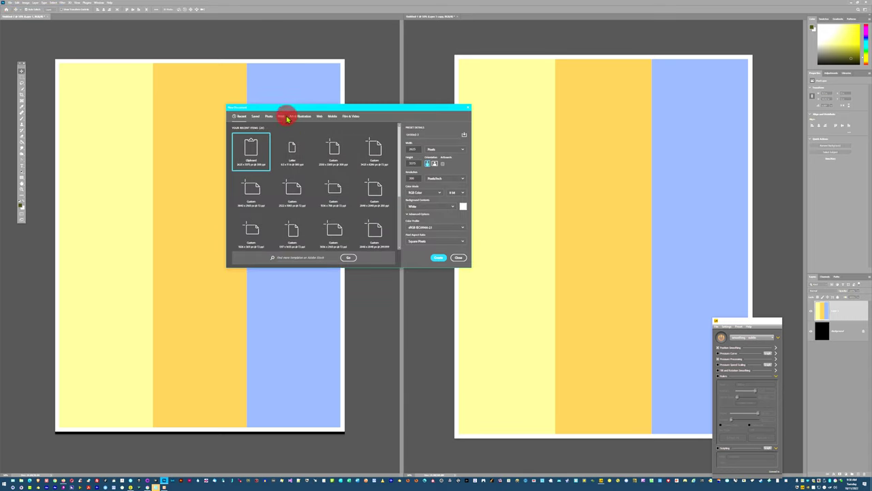
click(285, 117)
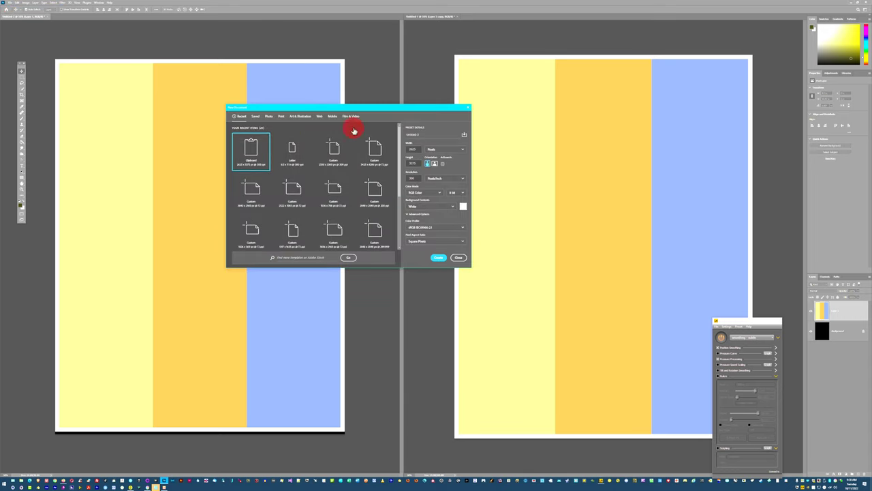
double_click(417, 150)
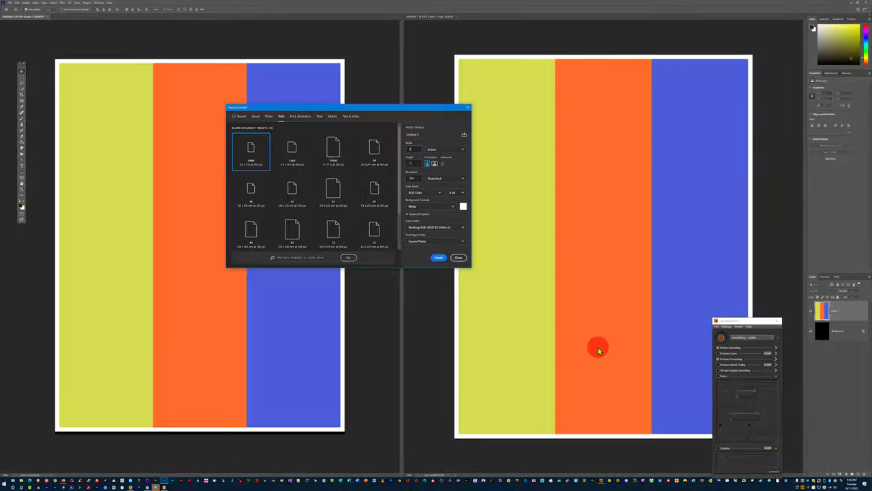
text(8)
key(Tab)
key(Return)
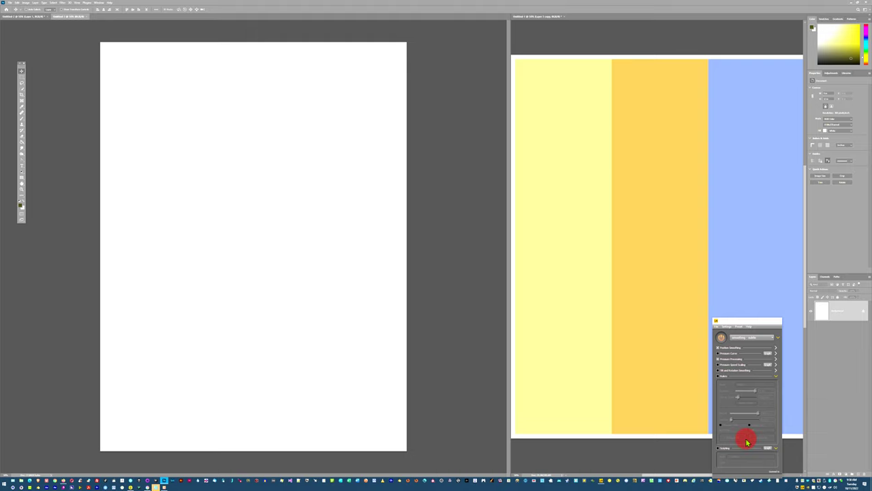
key(alt+BackSpace)
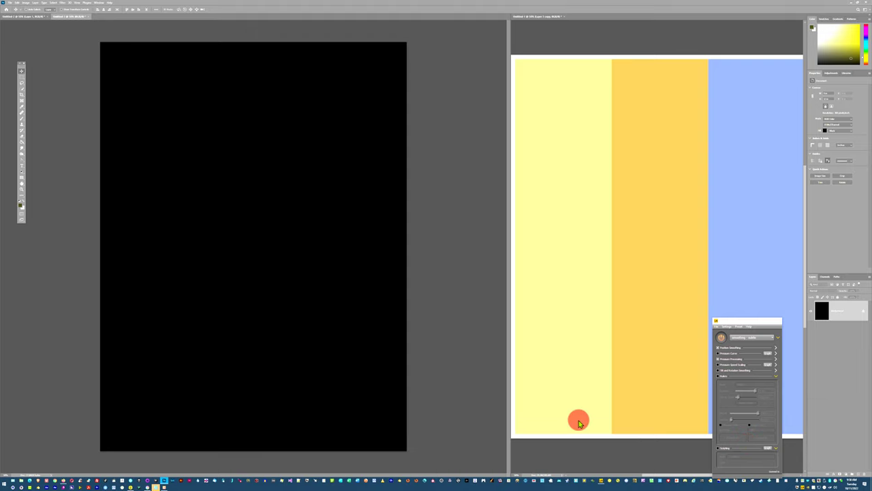
key(ctrl+v)
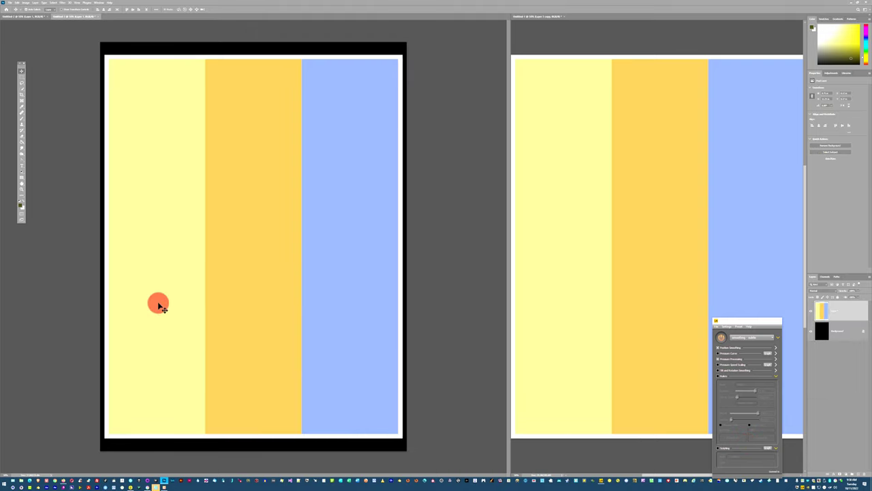
- Show rulers and add guides at the stripes' left, top, right and bottom edges
key(ctrl+r)
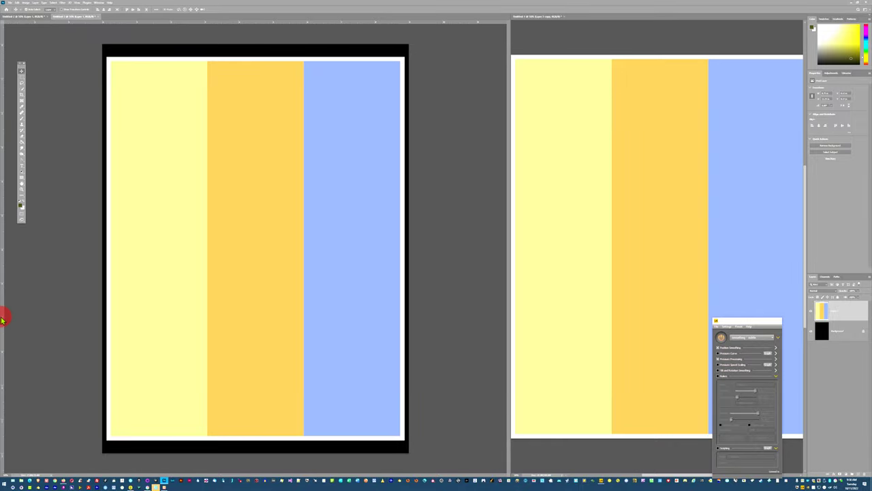
drag(6, 318, 111, 327)
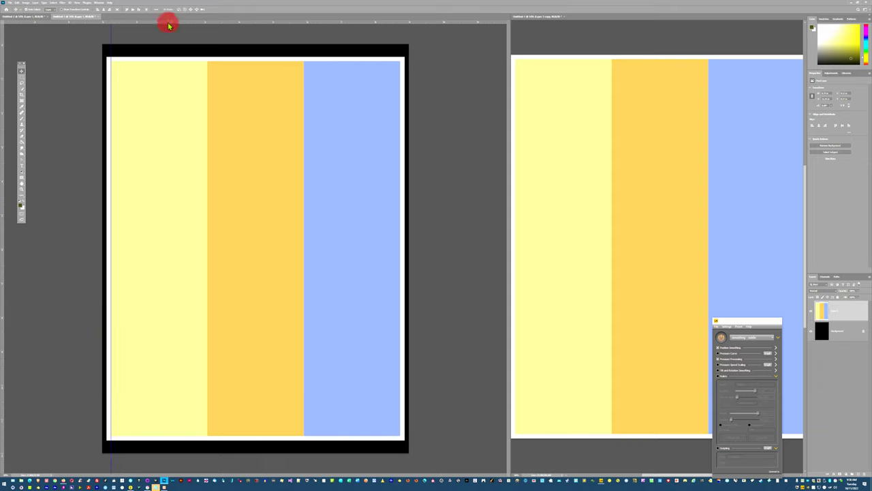
drag(168, 25, 162, 61)
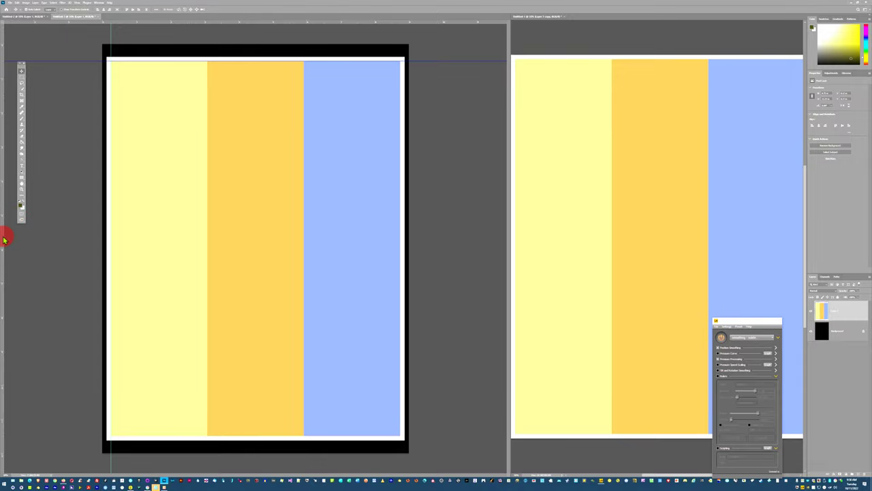
drag(4, 236, 400, 240)
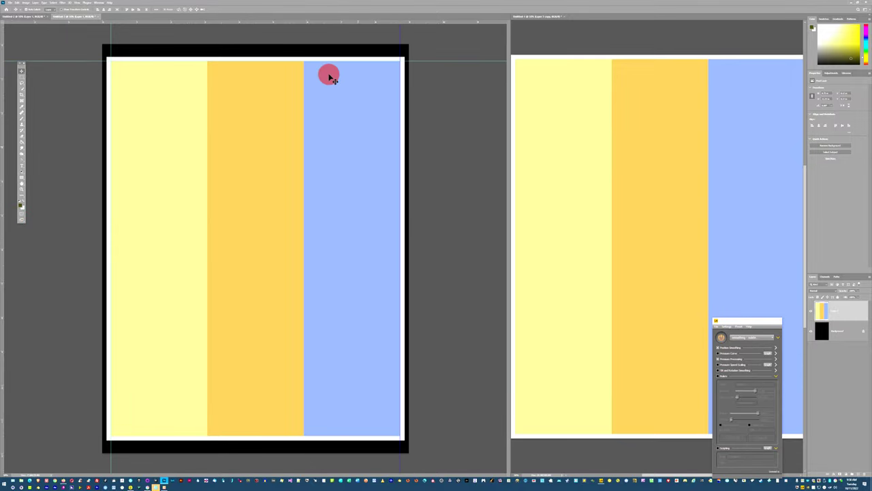
drag(276, 27, 288, 436)
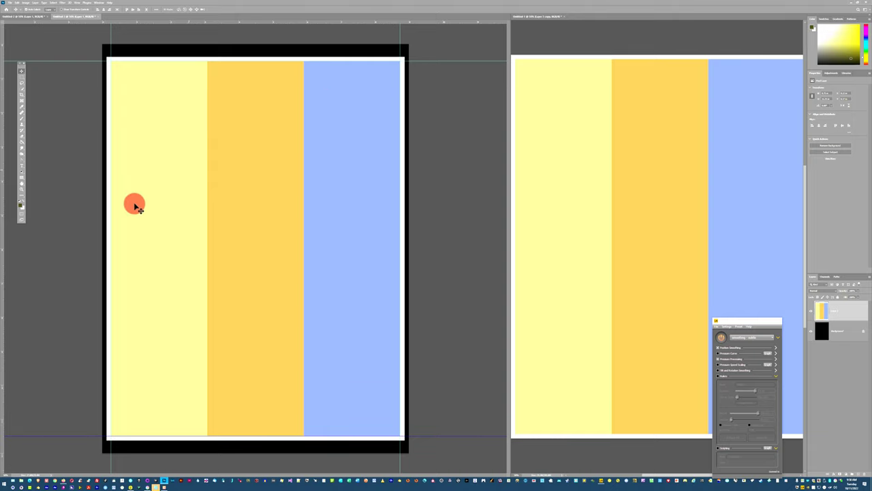
- Scale the striped layer down around its centre and commit the new size
key(ctrl+t)
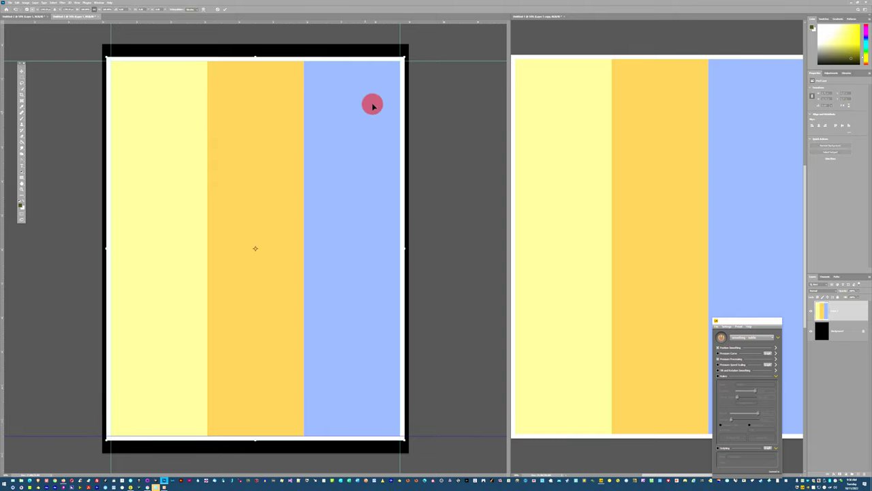
drag(403, 56, 345, 114)
double_click(288, 129)
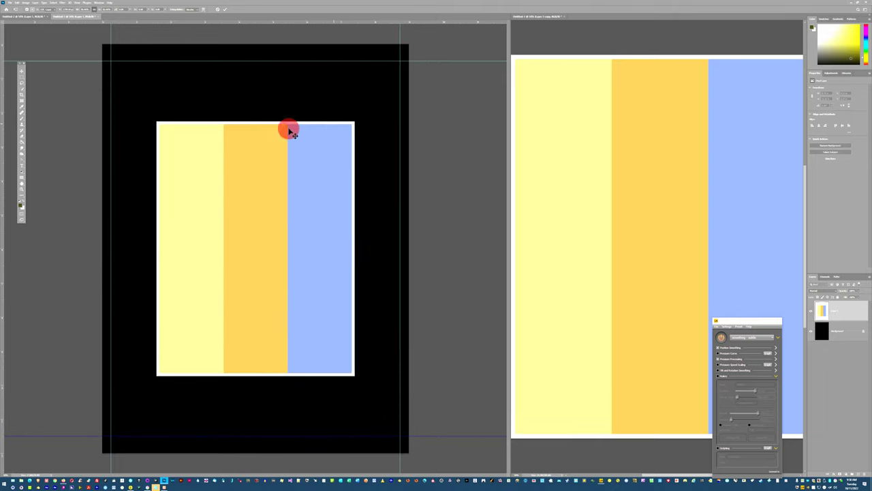
- Add guides at the shrunken image's four edges, then resize it again from a corner
drag(2, 253, 156, 248)
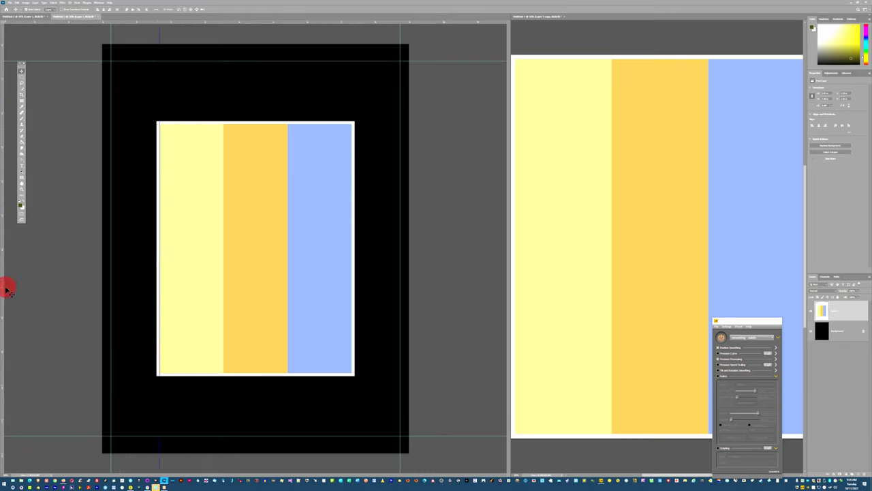
drag(6, 289, 351, 220)
drag(173, 26, 165, 125)
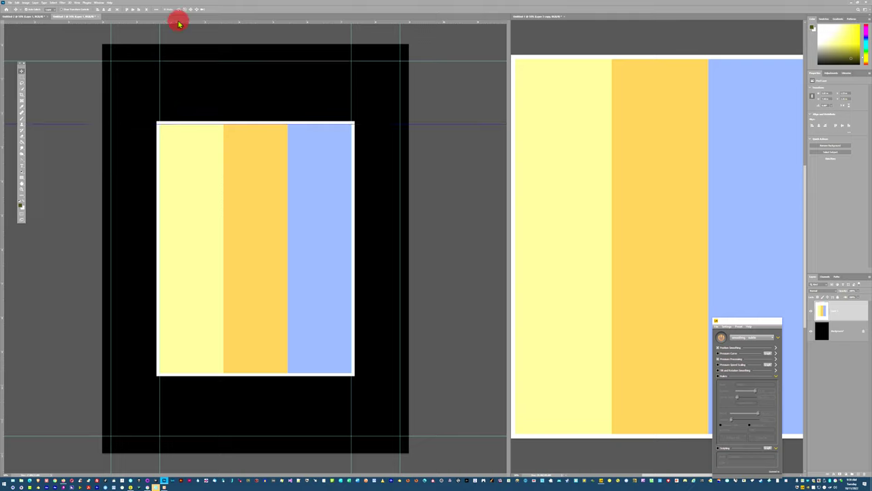
drag(178, 24, 171, 372)
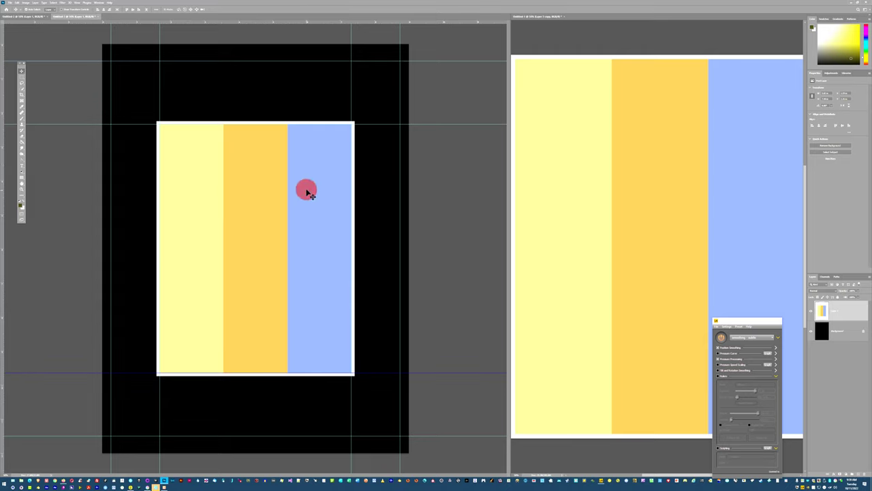
key(ctrl+t)
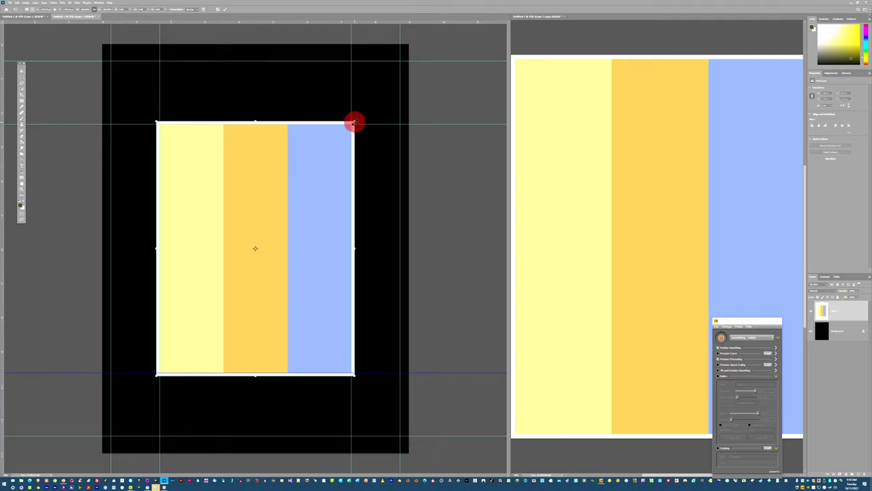
mouse_move(354, 122)
mouse_down()
mouse_move(275, 203)
mouse_move(287, 207)
mouse_move(370, 100)
mouse_move(293, 202)
mouse_move(343, 137)
mouse_move(370, 58)
mouse_move(306, 166)
mouse_move(311, 156)
mouse_move(317, 170)
mouse_move(356, 133)
mouse_up()
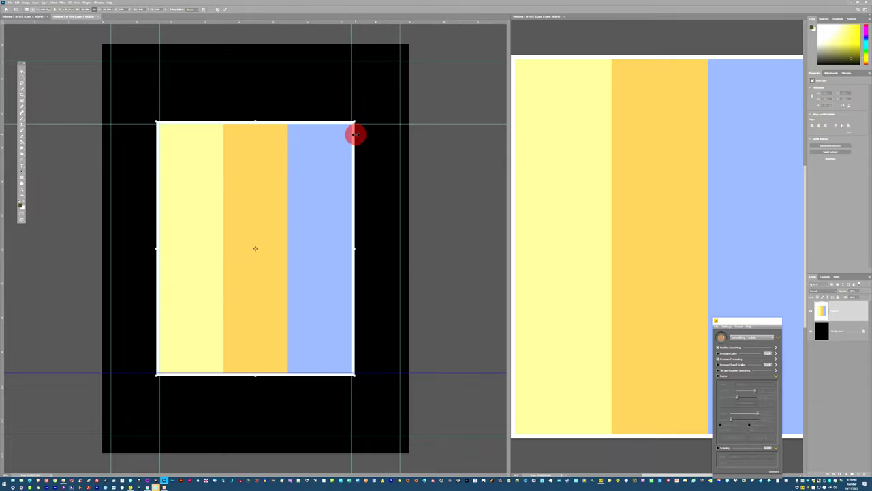
- Commit the resize, select the second document's three stripe layers, and undo a mistaken paste
key(Return)
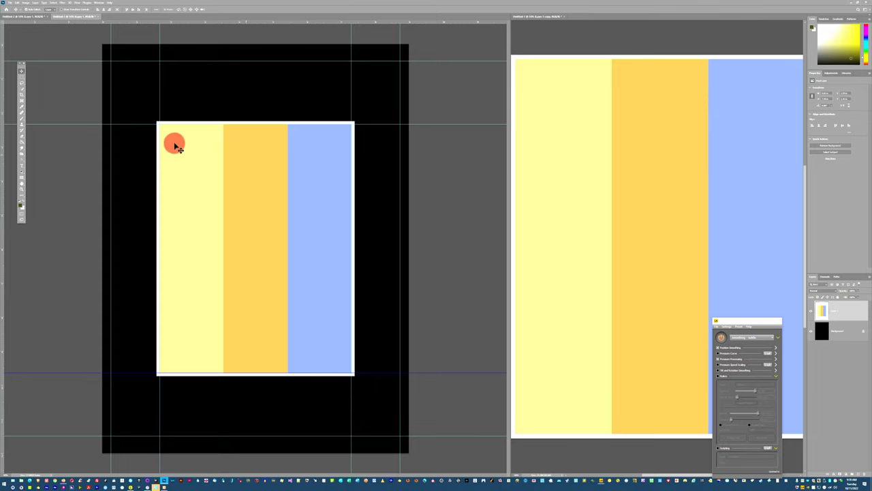
click(545, 184)
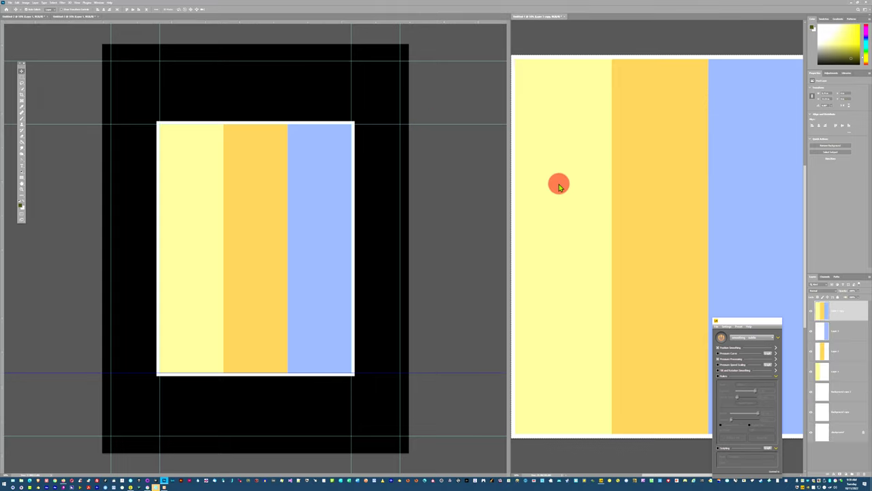
click(838, 366)
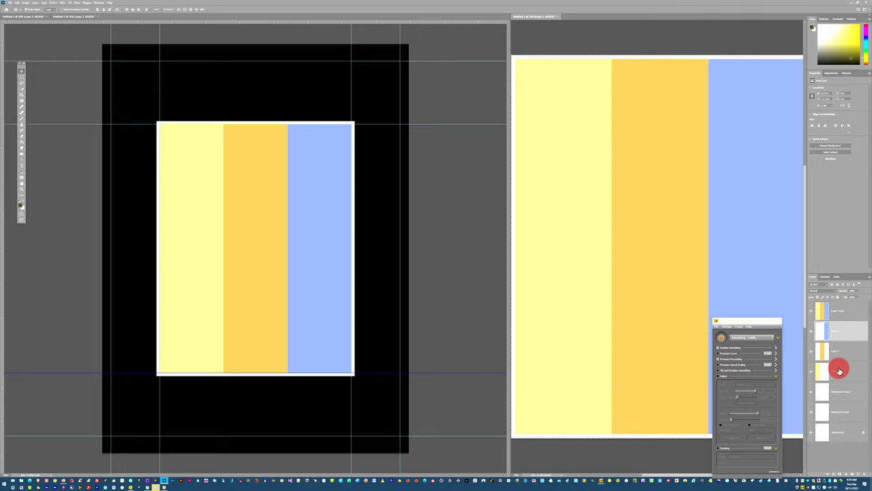
shift+click(817, 336)
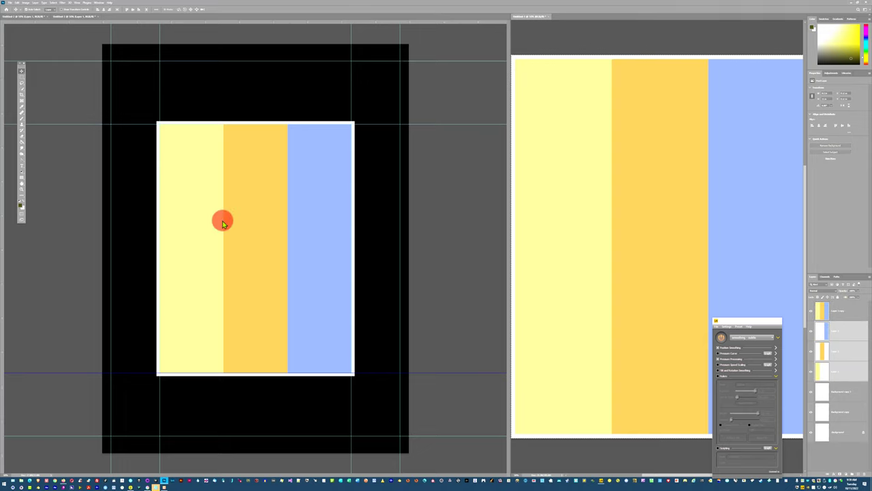
click(294, 269)
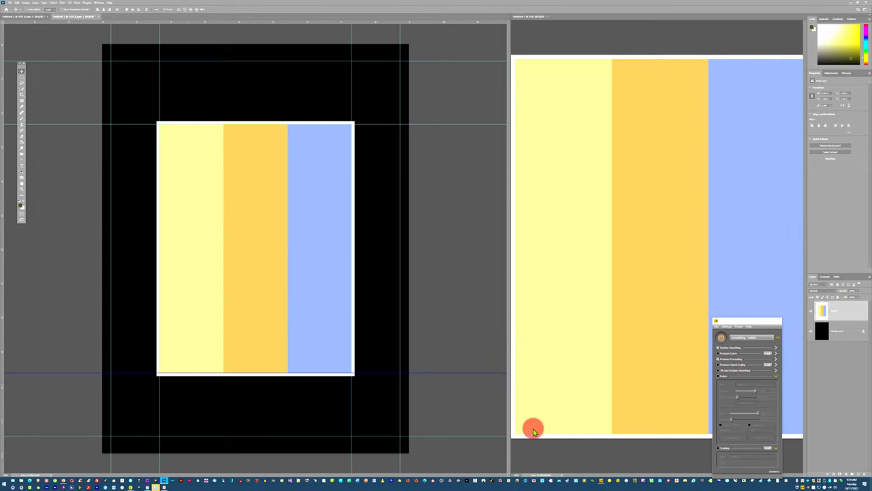
key(ctrl+v)
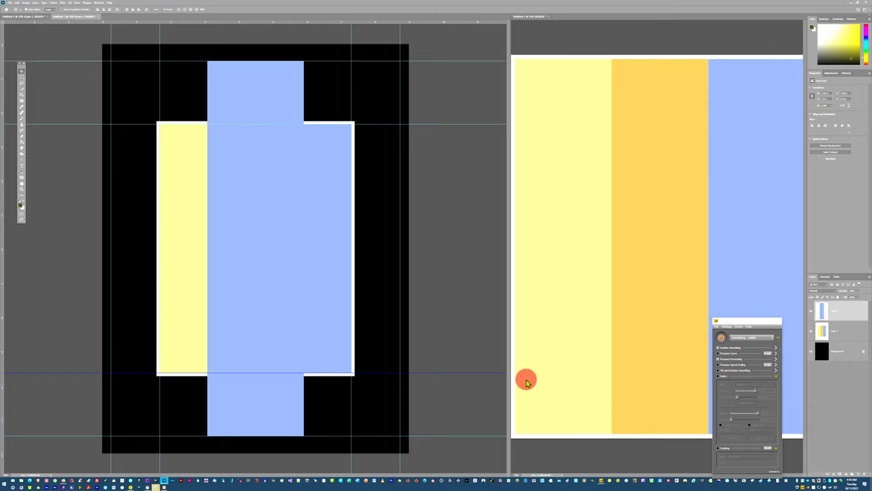
key(ctrl+z)
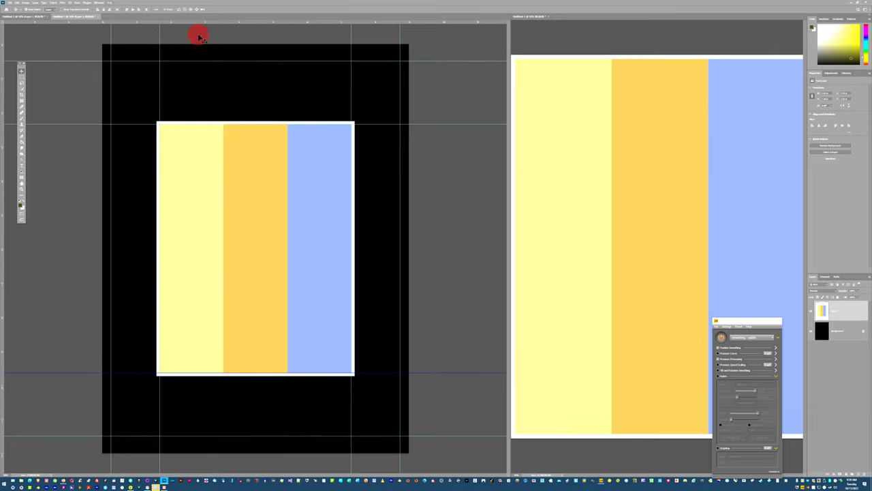
- Drag the stripe layers from the second document onto the first document's canvas
click(529, 16)
click(831, 341)
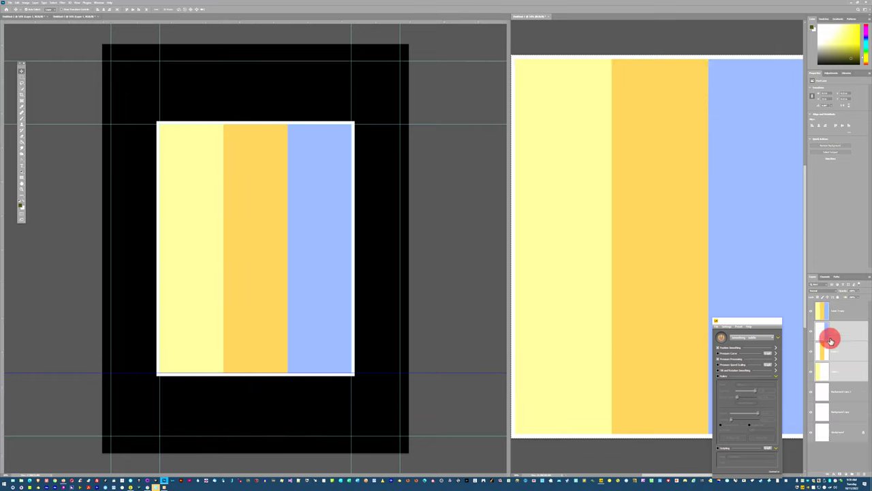
drag(839, 339, 280, 264)
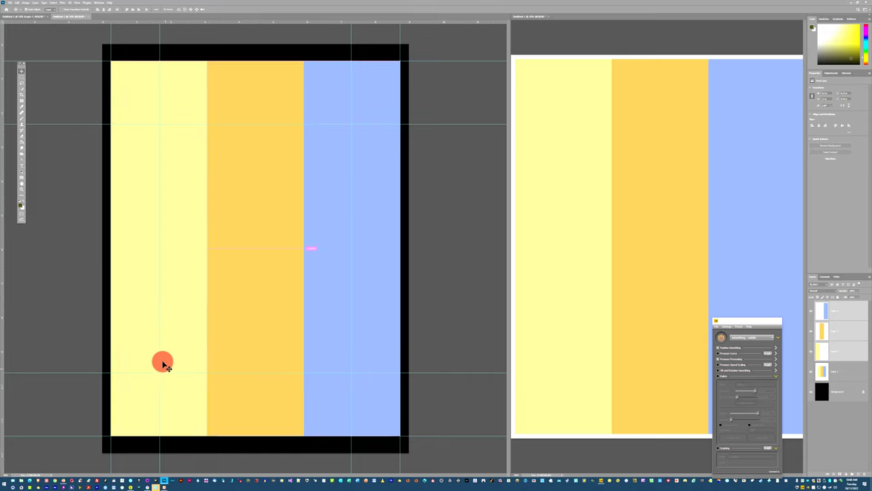
- Widen the light-yellow stripe leftward over the black border
drag(843, 333, 837, 348)
click(836, 354)
key(ctrl+t)
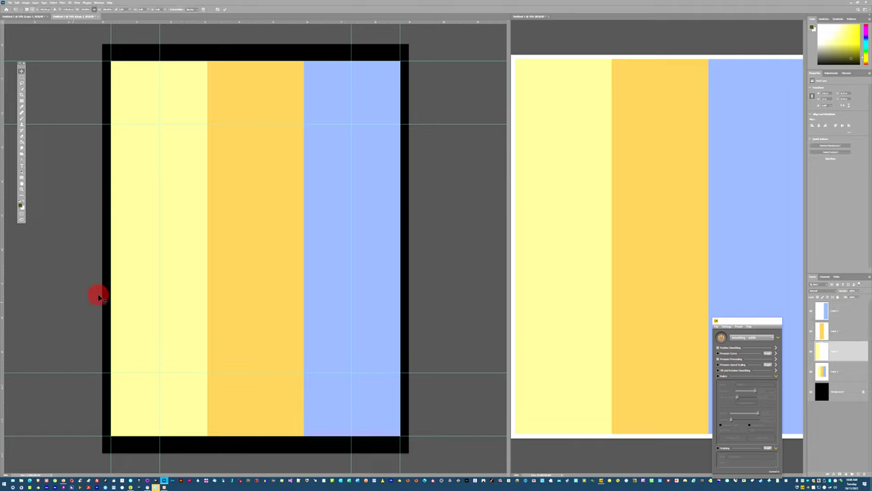
drag(111, 249, 101, 248)
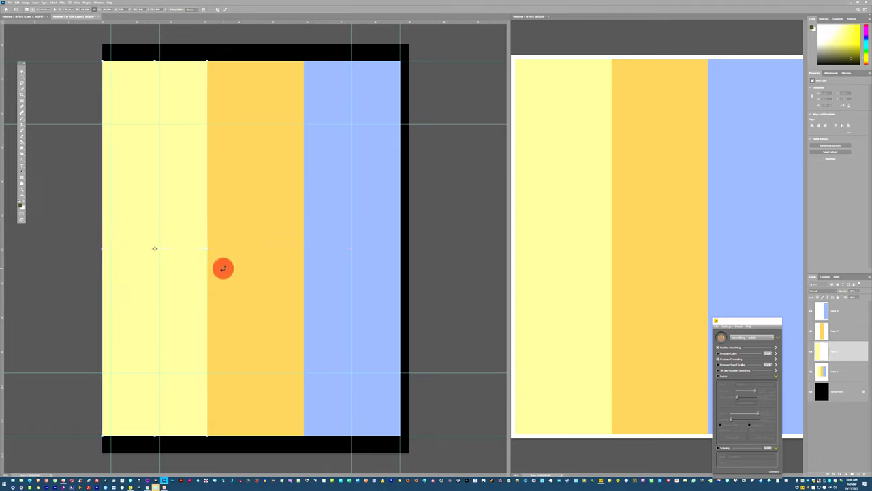
key(Return)
- Stretch the blue stripe right to the page edge and the orange stripe down to full height
click(346, 255)
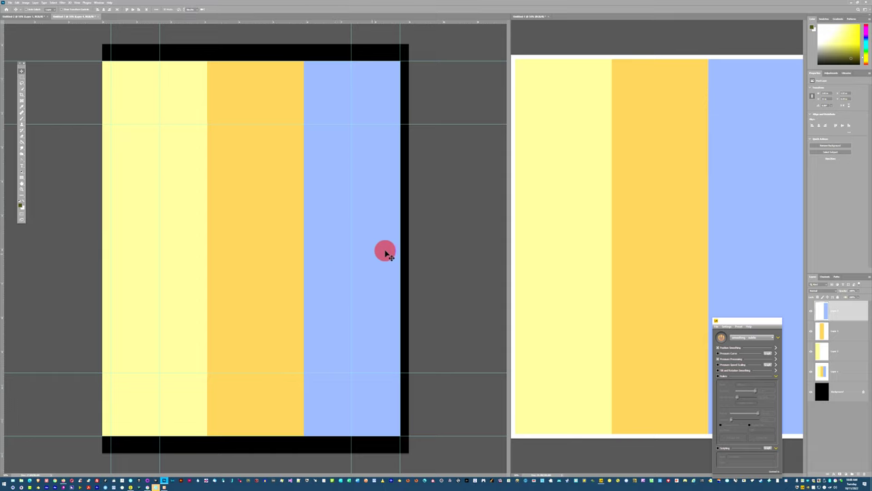
key(ctrl+t)
drag(402, 247, 409, 247)
key(Return)
click(286, 286)
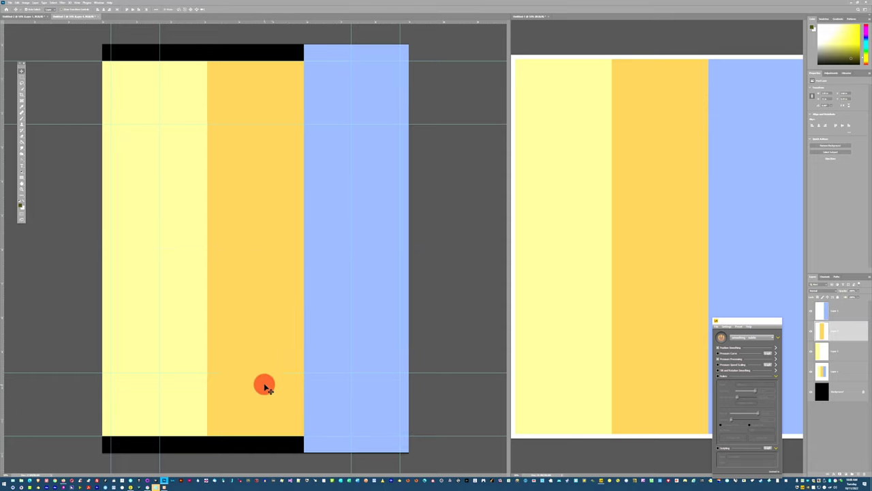
key(ctrl+t)
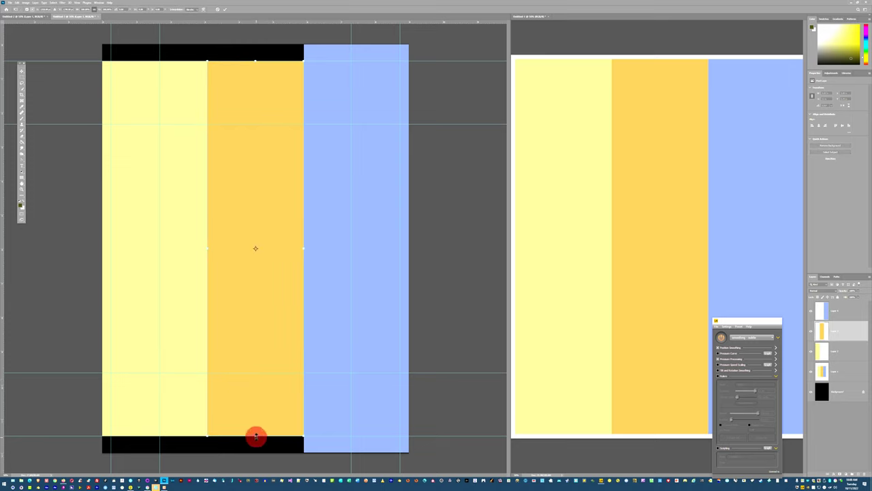
drag(255, 437, 253, 459)
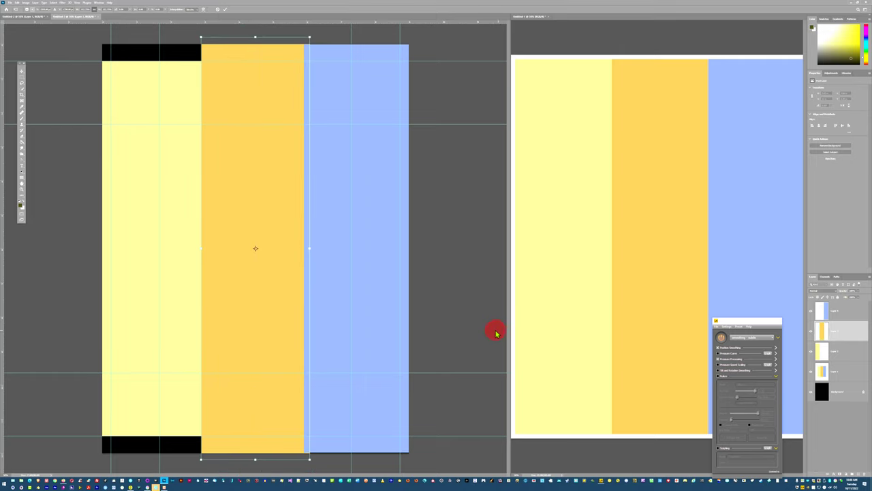
key(Return)
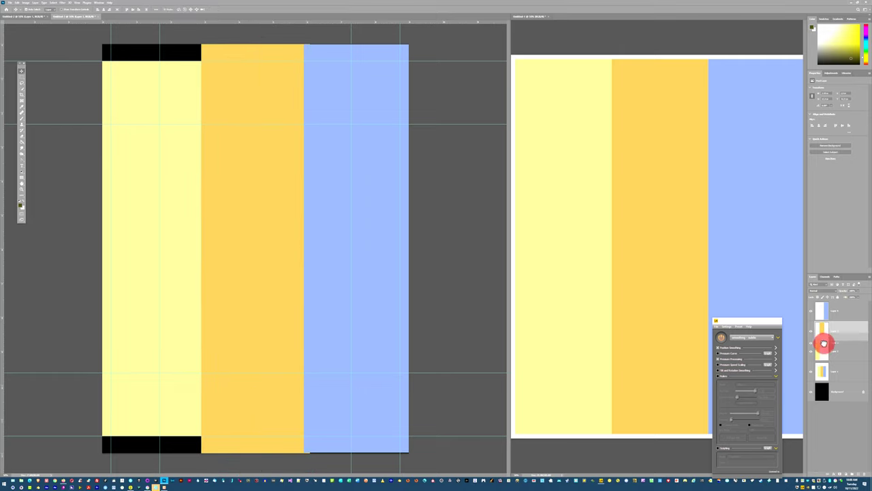
- Move the yellow layer above the orange one and stretch it over the top and bottom black strips
drag(824, 344, 818, 327)
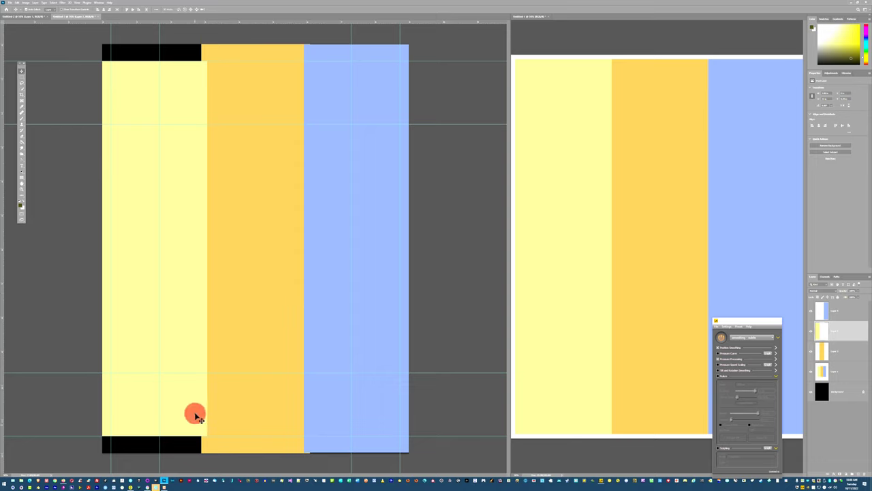
key(ctrl+t)
drag(159, 427, 150, 463)
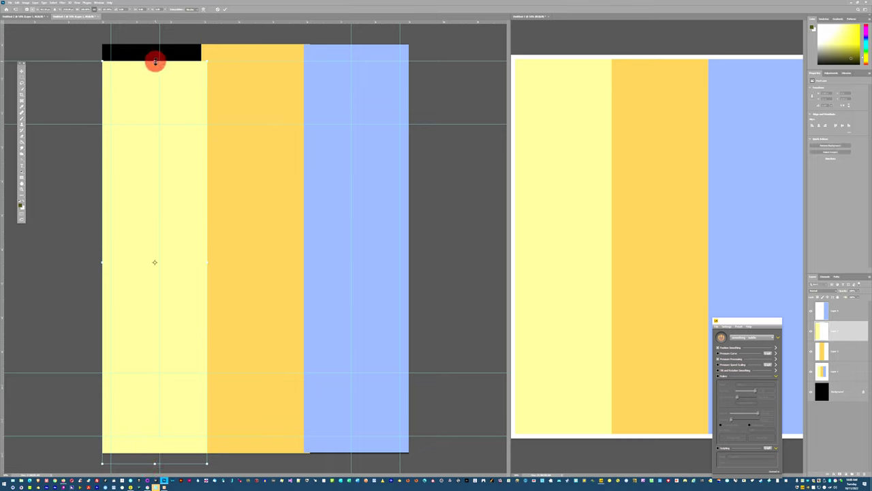
drag(155, 62, 157, 37)
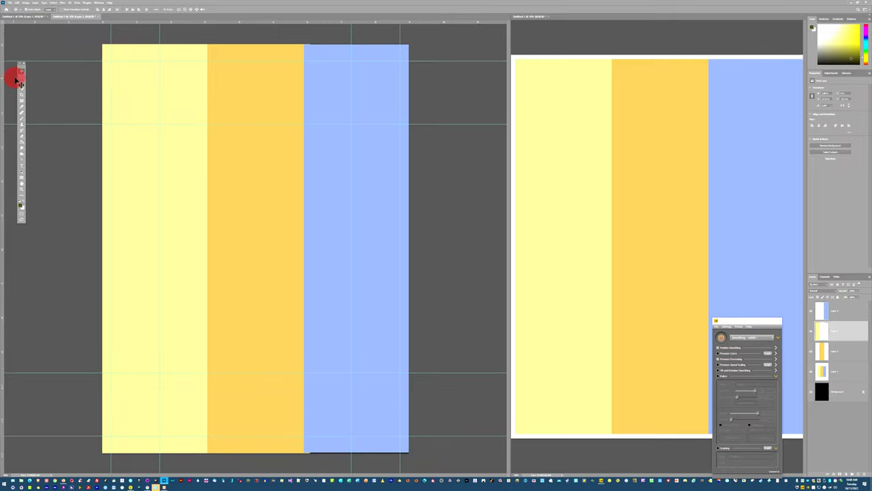
- Draw a rectangle near the top of the yellow panel and fill it with blue
click(20, 78)
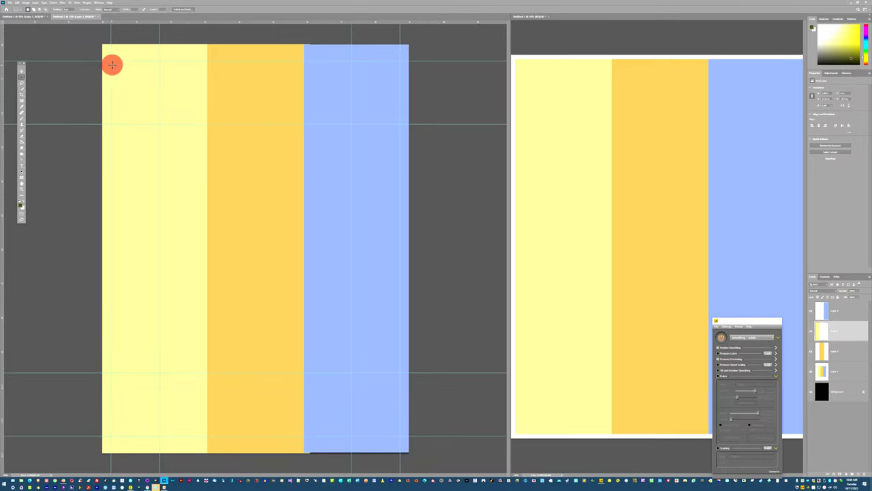
drag(111, 61, 211, 96)
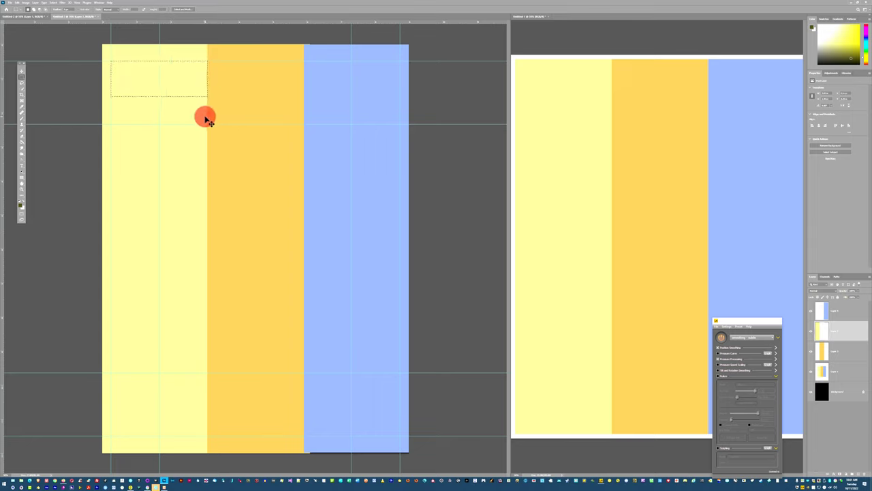
key(ctrl+j)
key(ctrl+z)
key(ctrl+shift+z)
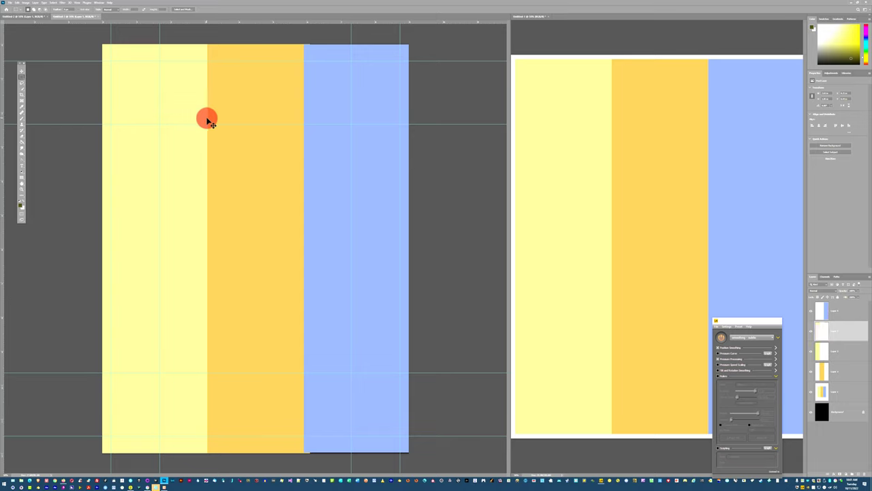
key(alt+BackSpace)
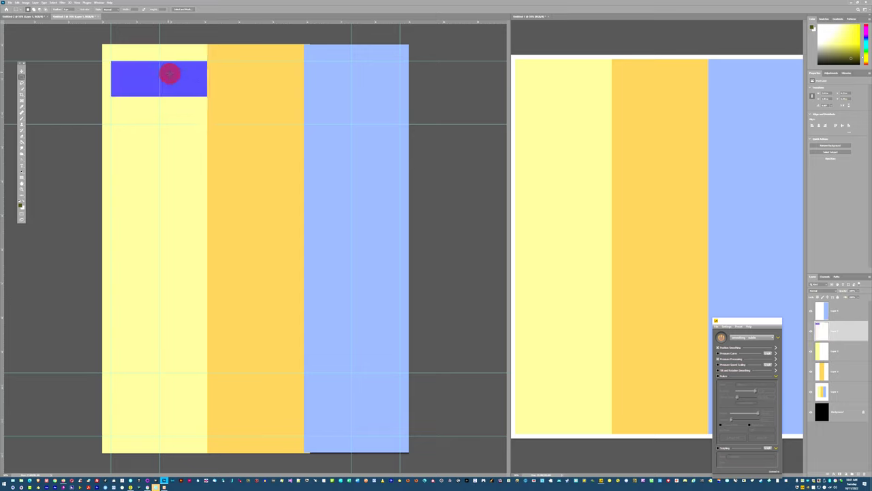
- Duplicate the blue block onto the orange and light-blue panels at the same height
click(21, 71)
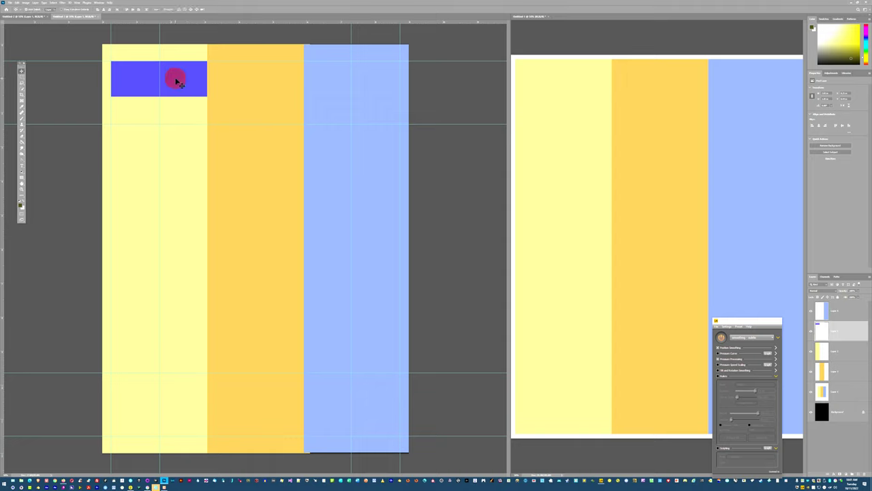
drag(175, 80, 278, 92)
key(ctrl+z)
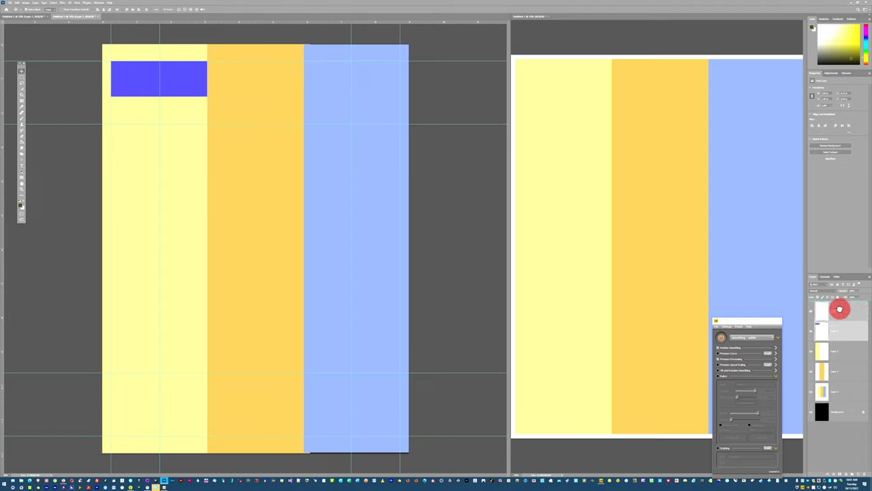
click(840, 310)
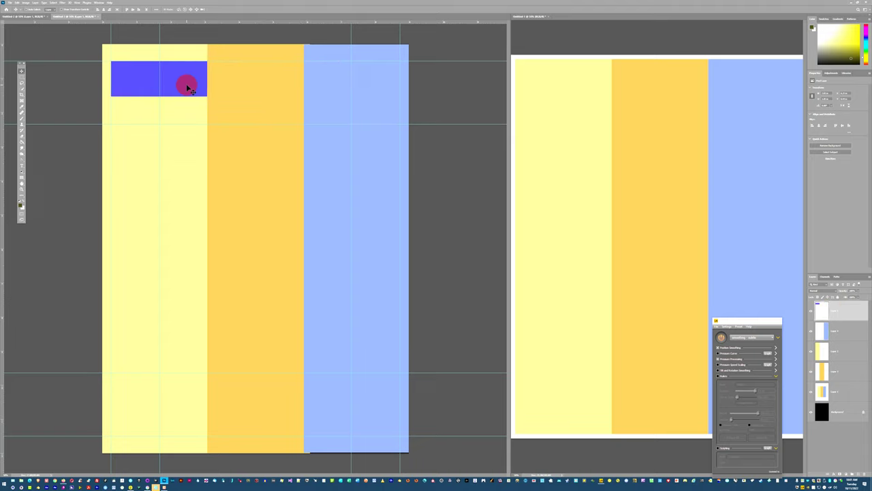
drag(181, 88, 274, 87)
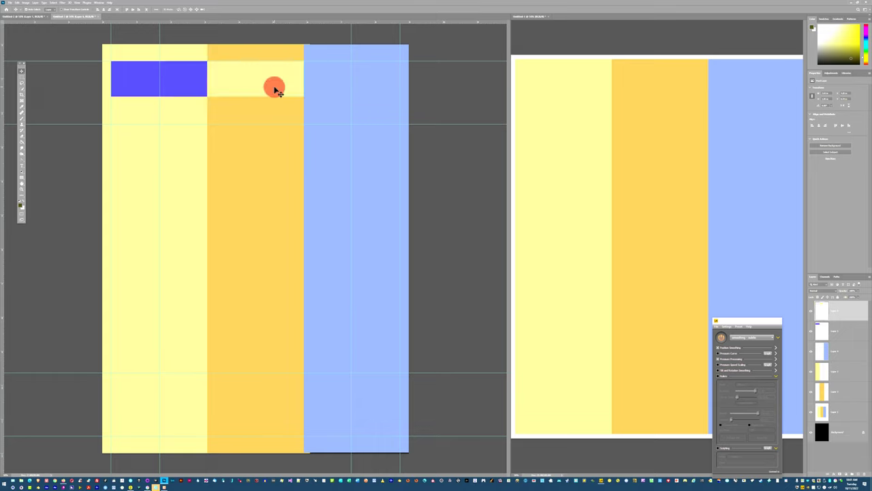
drag(199, 84, 377, 89)
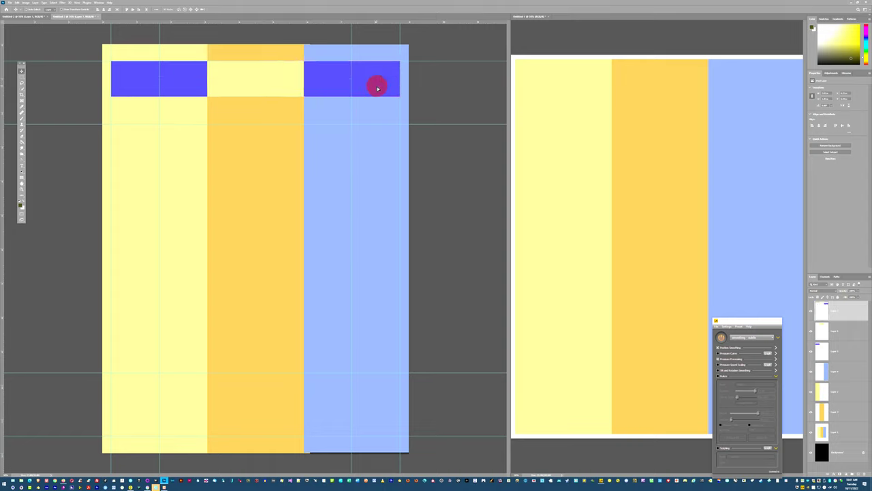
- Shift the third block's hue to orange-red, then move the pale-yellow block leftward
key(ctrl+u)
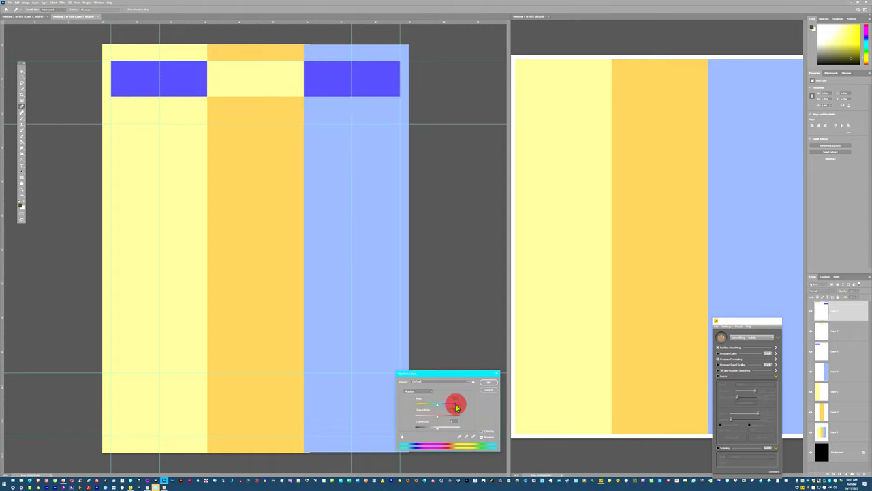
click(455, 407)
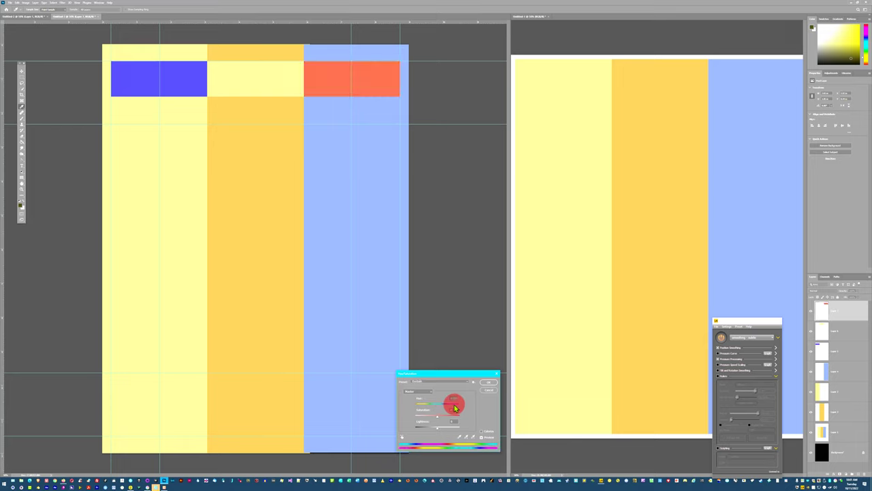
click(488, 382)
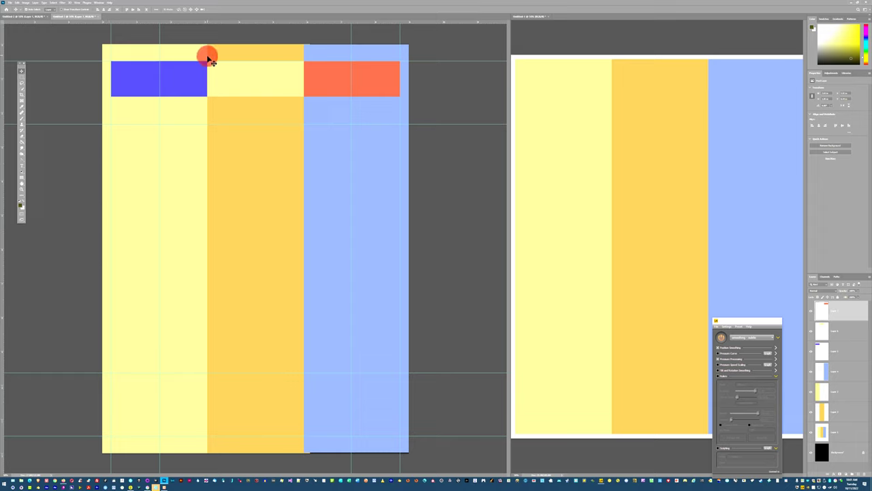
click(142, 90)
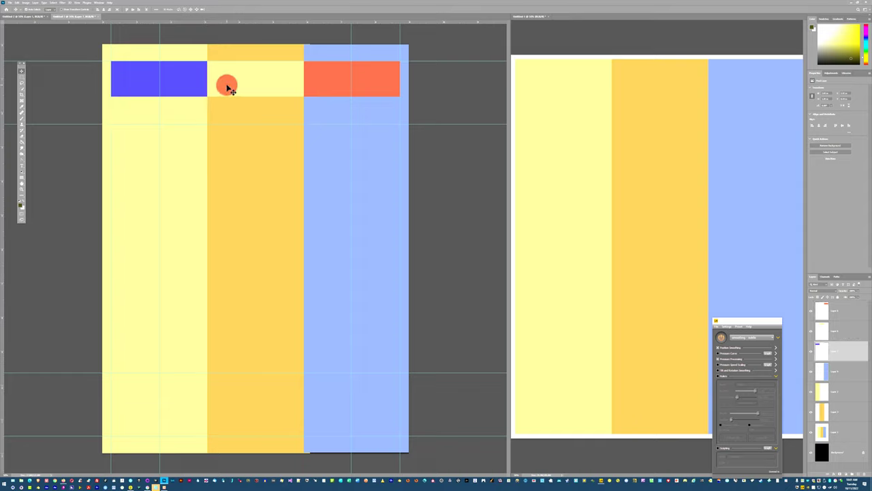
drag(225, 84, 131, 89)
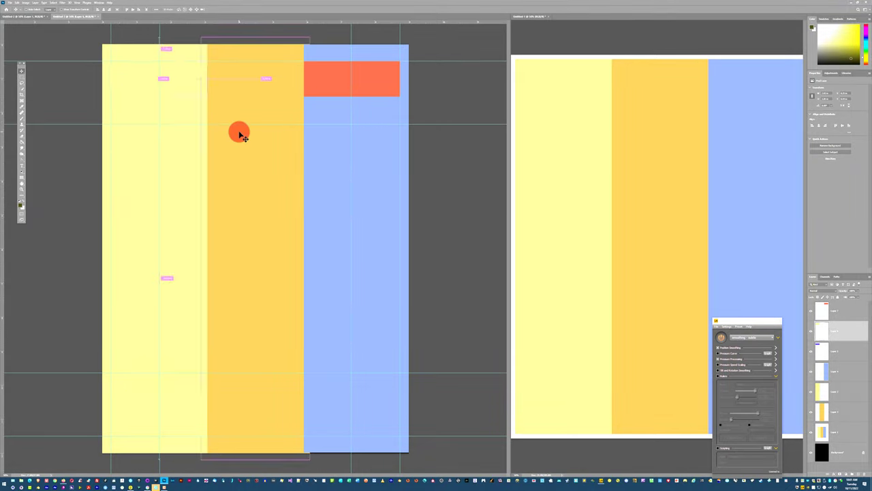
- Undo the block move and select a thin full-height strip at the left edge on a new top layer
key(ctrl+z)
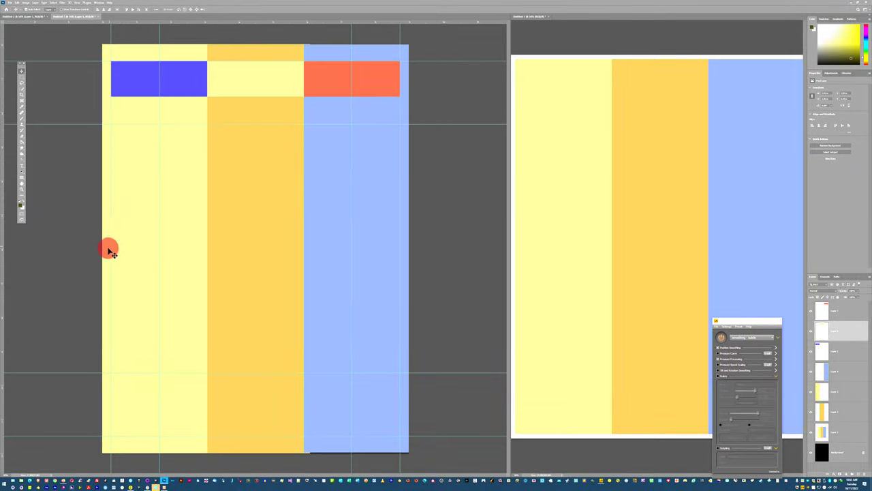
click(22, 77)
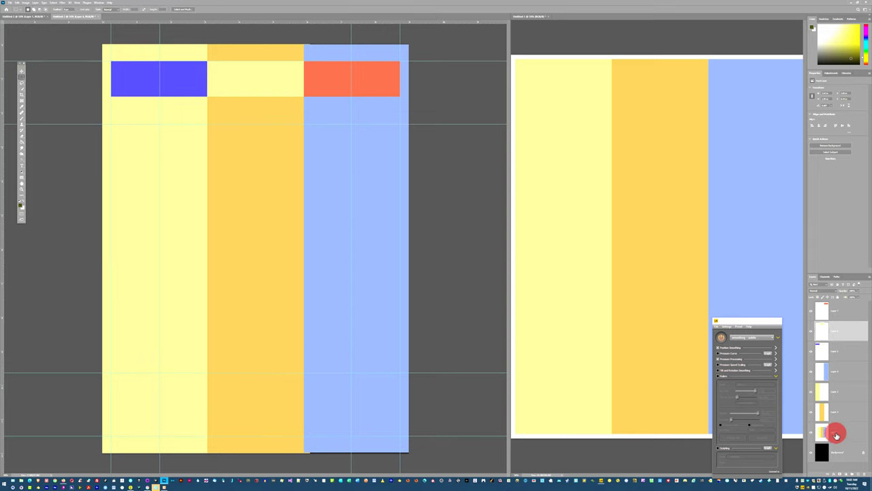
drag(837, 435, 838, 411)
drag(86, 43, 109, 466)
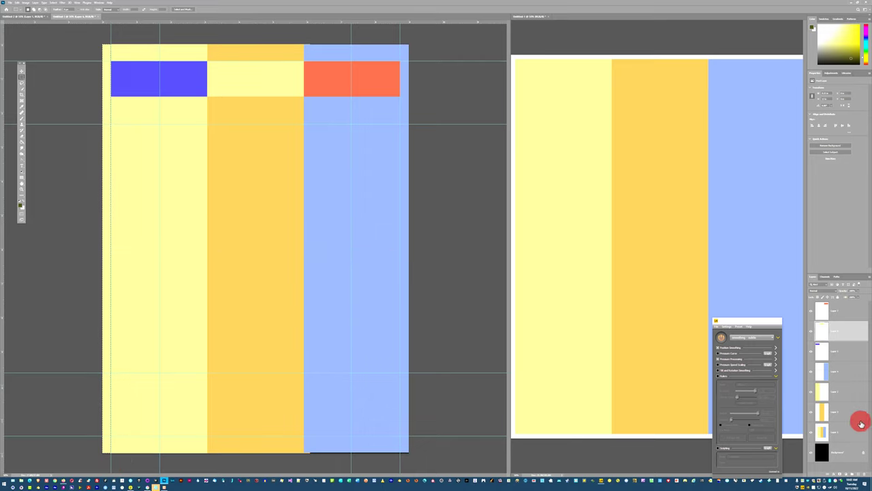
click(860, 475)
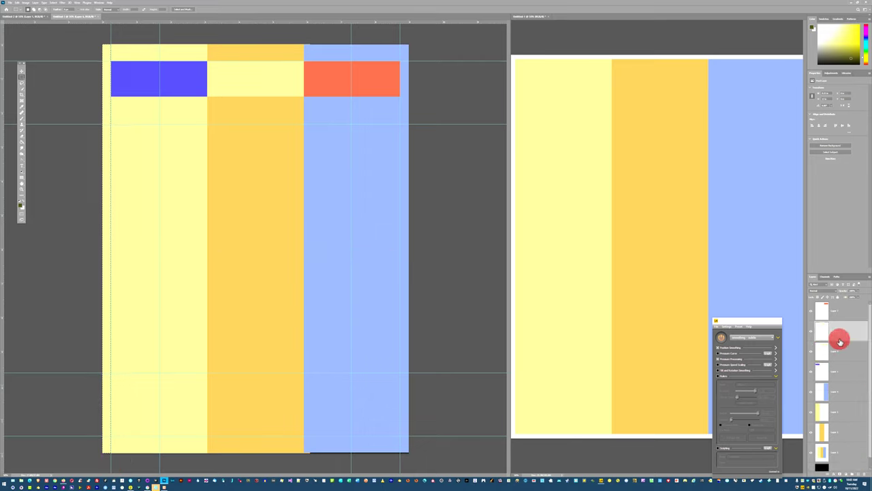
drag(838, 310, 839, 308)
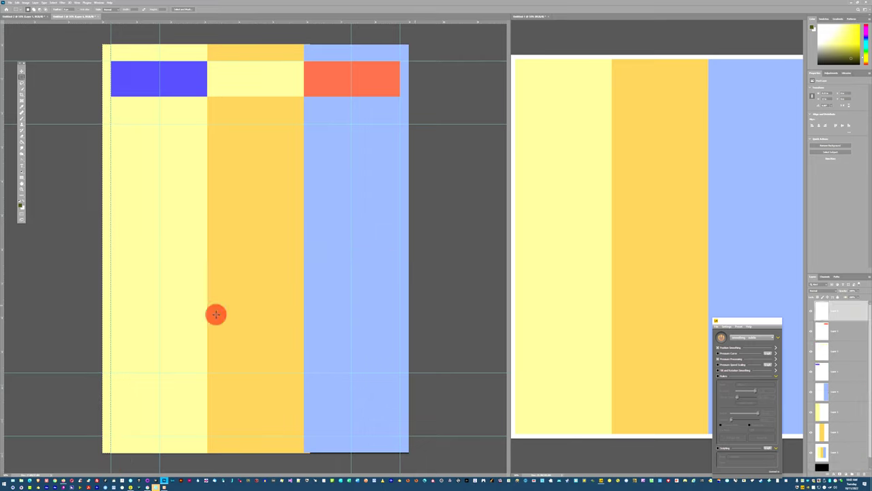
- Pick bright green as the foreground colour and fill the left strip with it
click(21, 206)
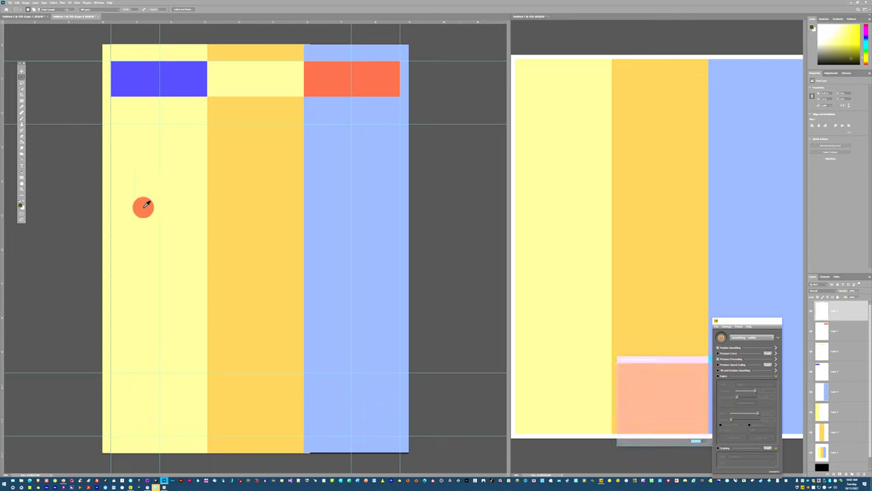
drag(679, 412, 680, 402)
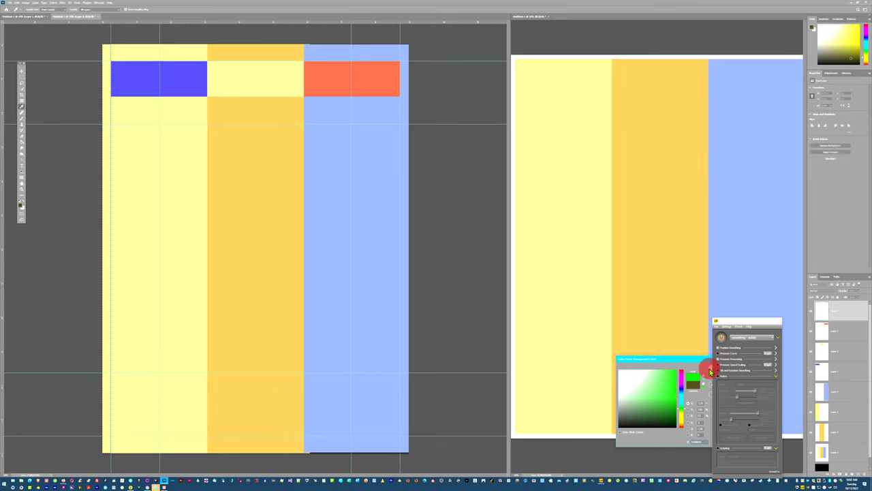
click(709, 370)
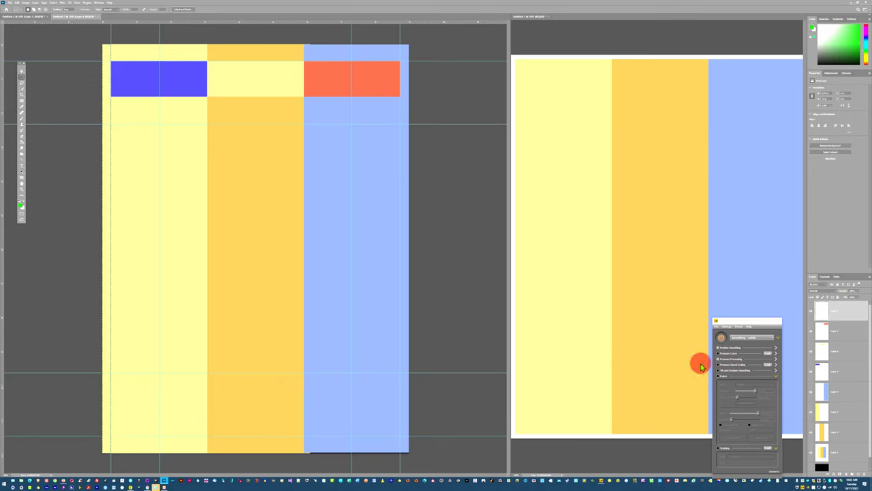
click(23, 141)
click(110, 129)
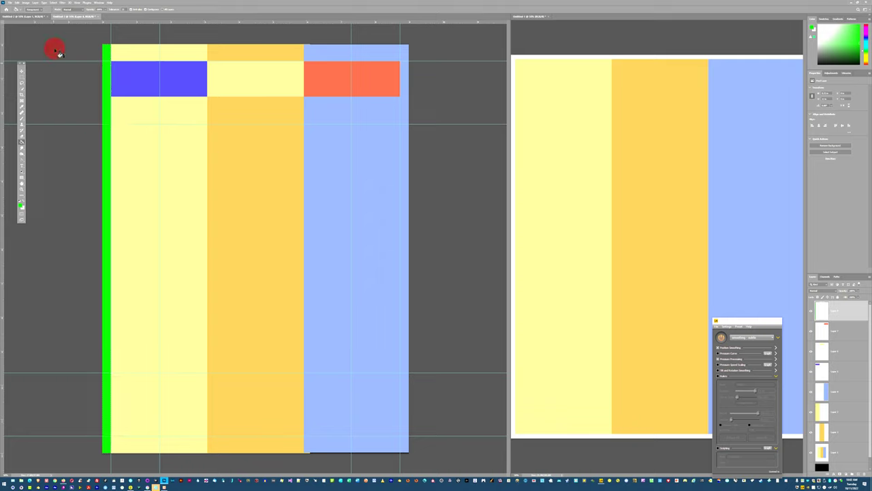
- Copy the green strip to the page's right edge
click(21, 70)
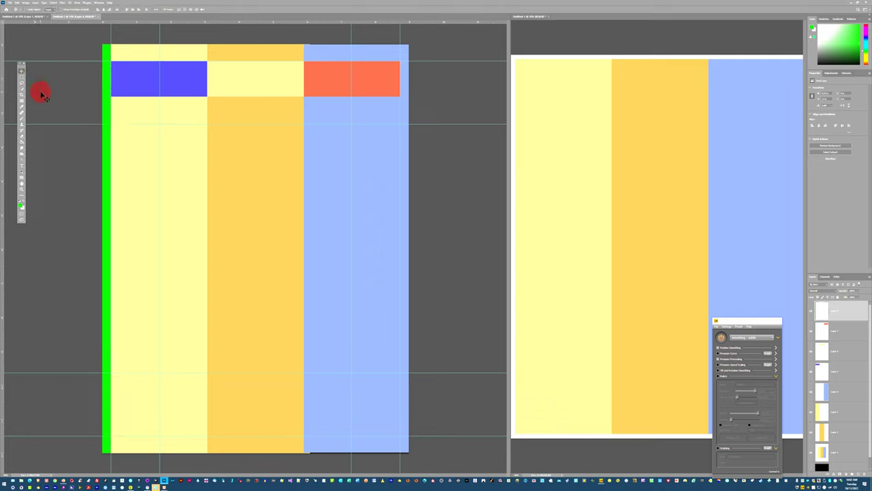
key(ctrl+shift+alt+n)
drag(112, 170, 404, 184)
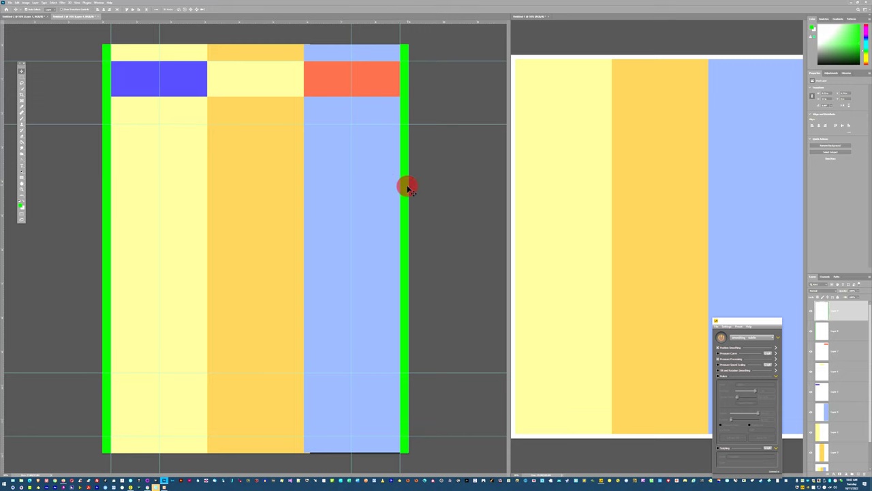
drag(402, 190, 401, 218)
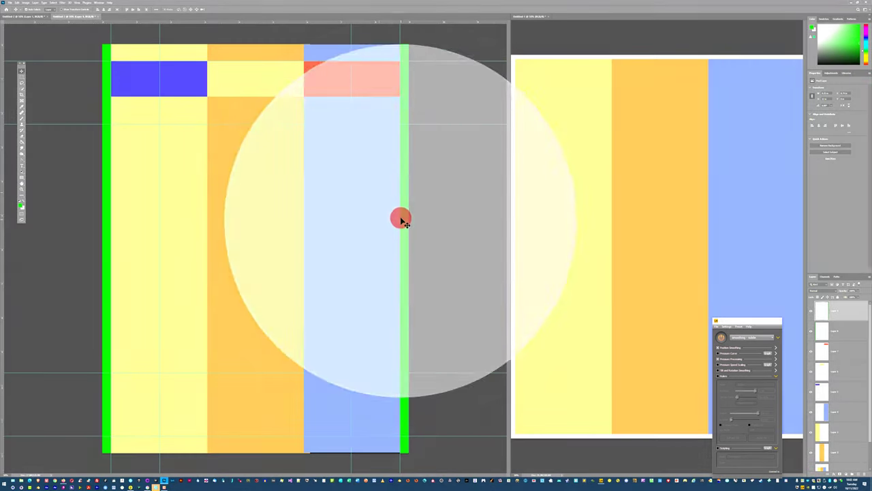
drag(196, 61, 205, 172)
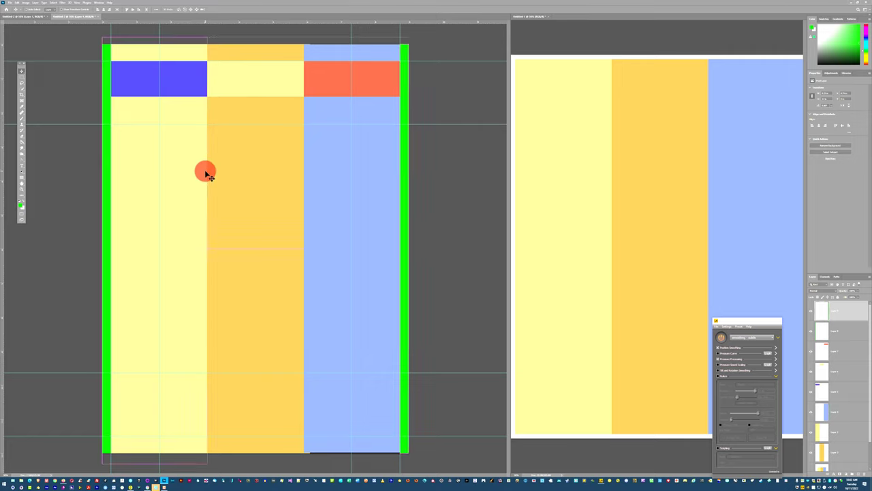
- Paste another green bar and rotate it to run horizontally
key(ctrl+v)
key(ctrl+t)
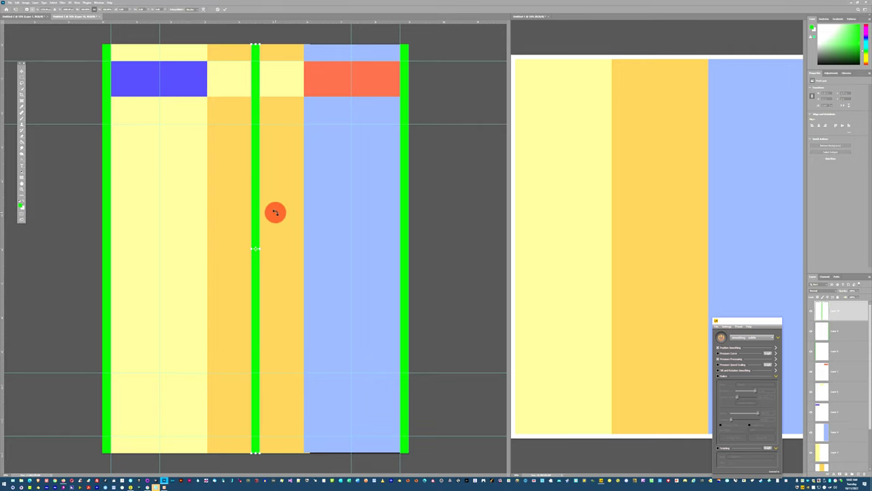
drag(262, 220, 194, 228)
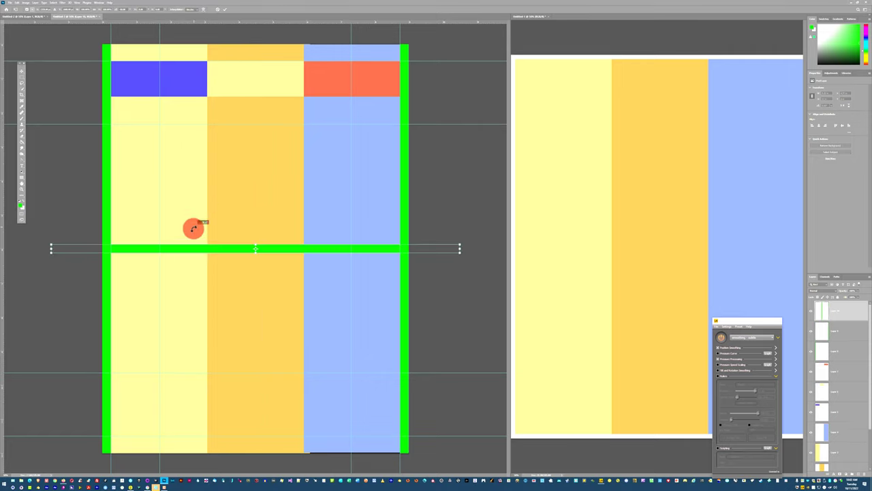
key(Return)
- Place the horizontal green bar along the top edge and a copy along the bottom edge
drag(247, 247, 267, 47)
key(ctrl+t)
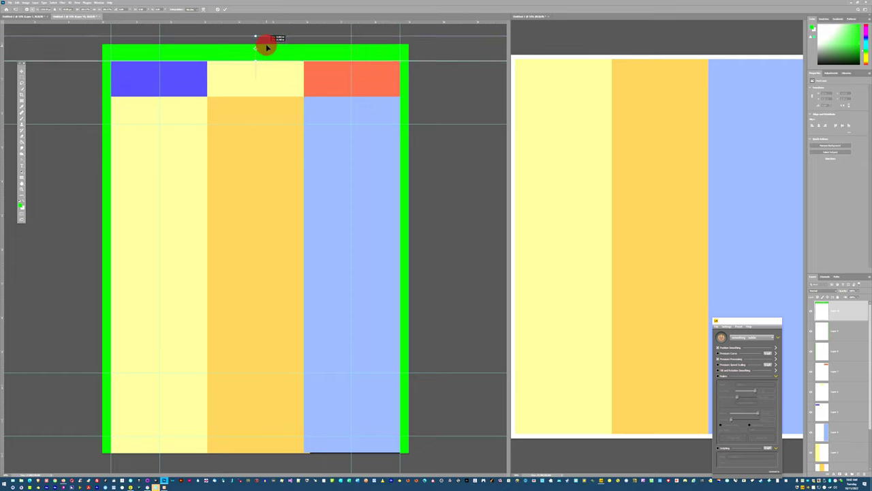
key(Return)
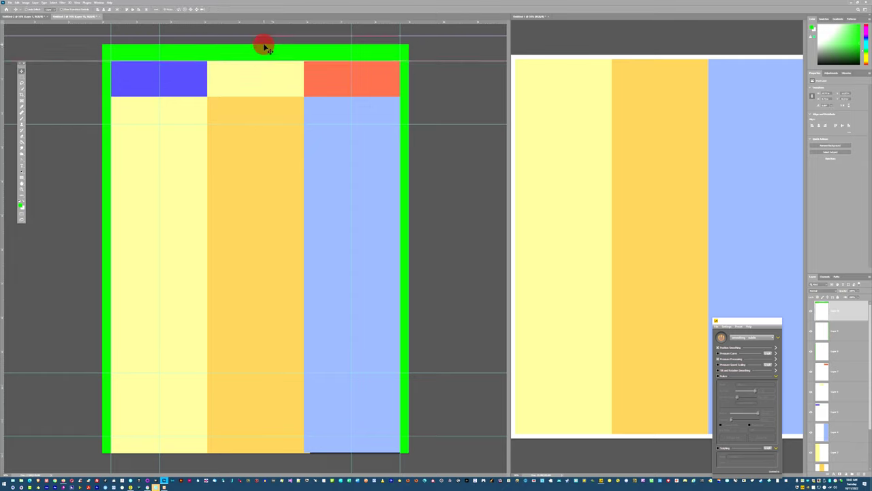
key(ctrl+v)
drag(242, 256, 227, 452)
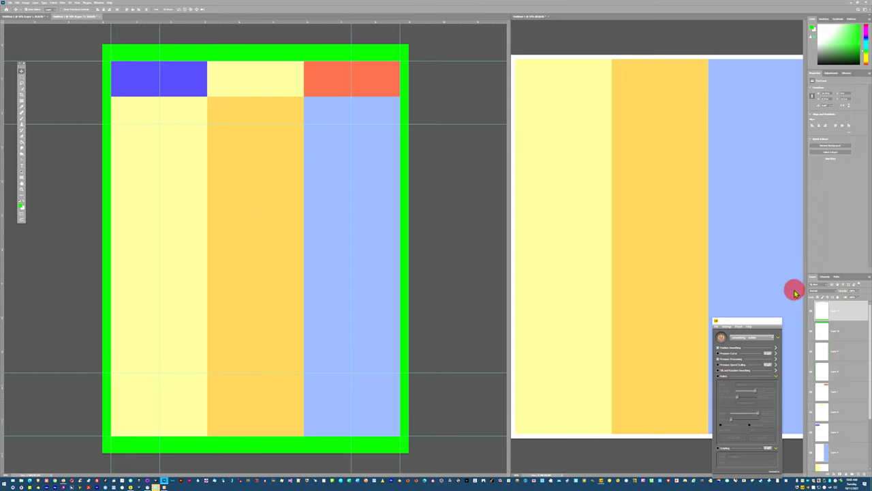
click(842, 436)
scroll(841, 409, down, 1)
click(837, 348)
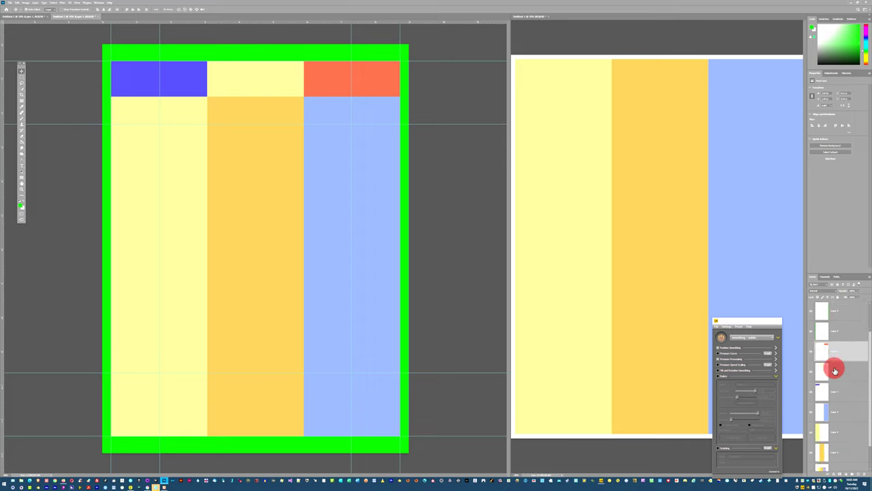
shift+click(839, 453)
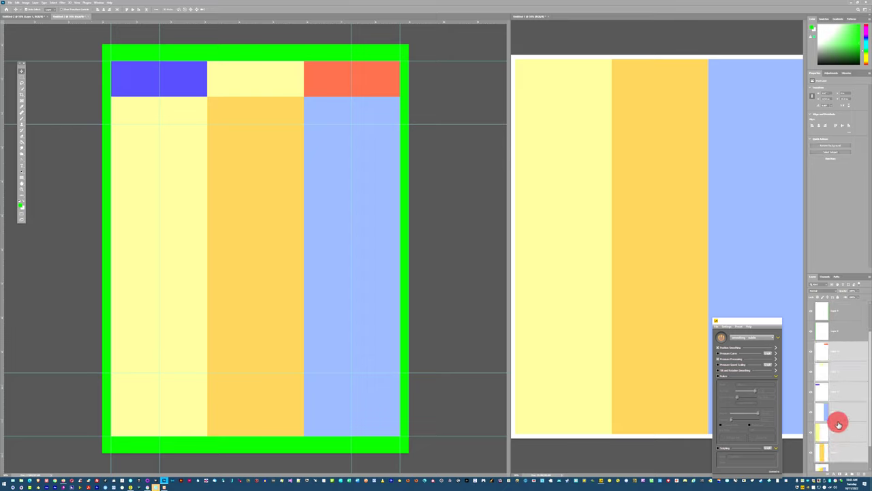
key(ctrl+t)
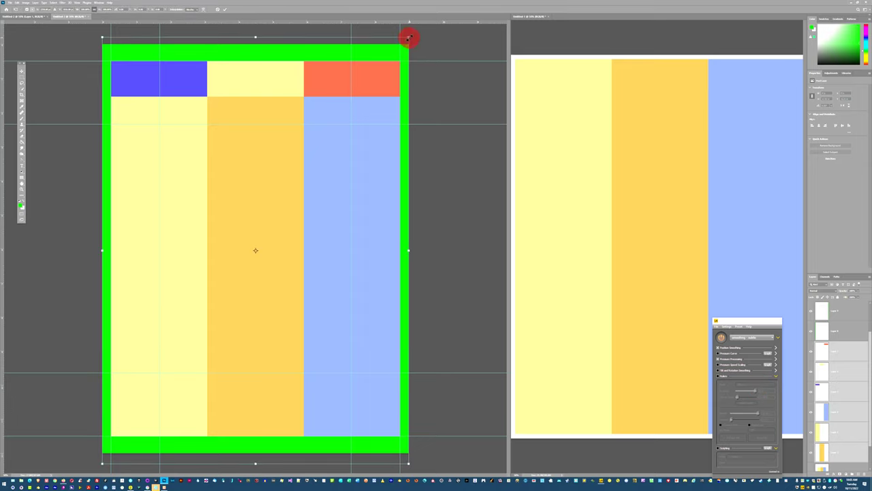
drag(409, 38, 343, 102)
key(Return)
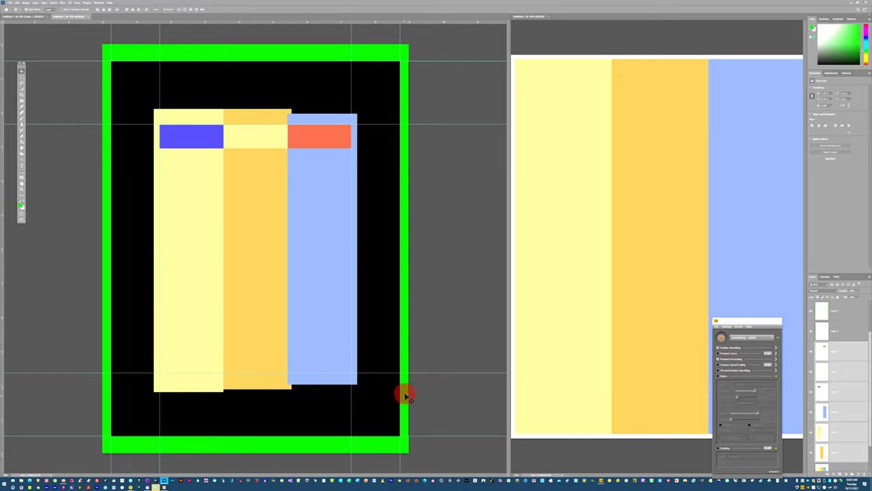
key(ctrl+z)
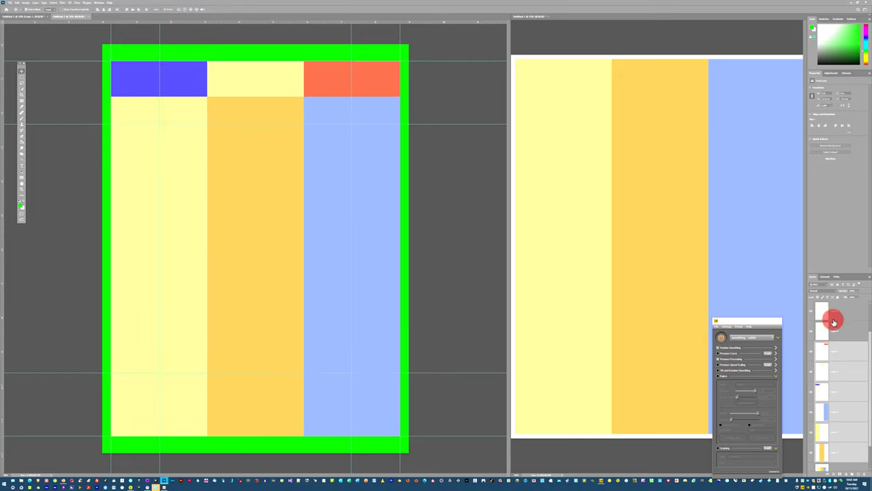
click(842, 315)
- Select all layers and scale the green-framed layout down about its centre with Free Transform
shift+click(842, 313)
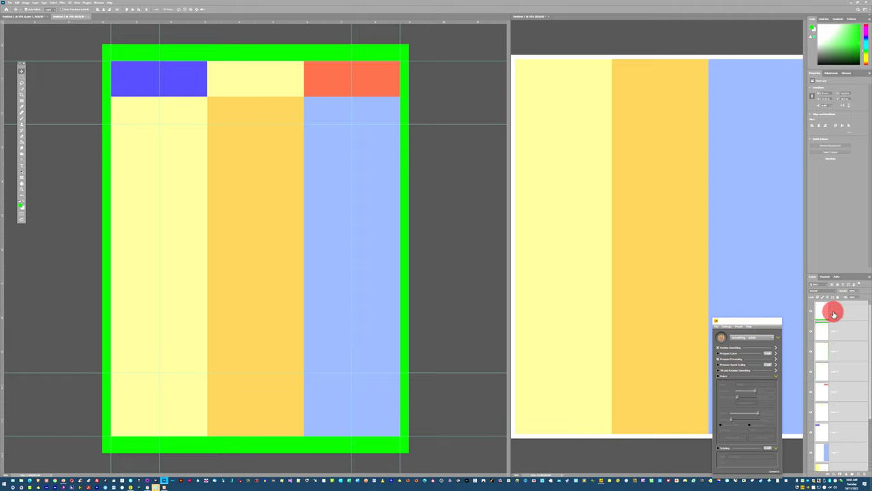
key(ctrl+t)
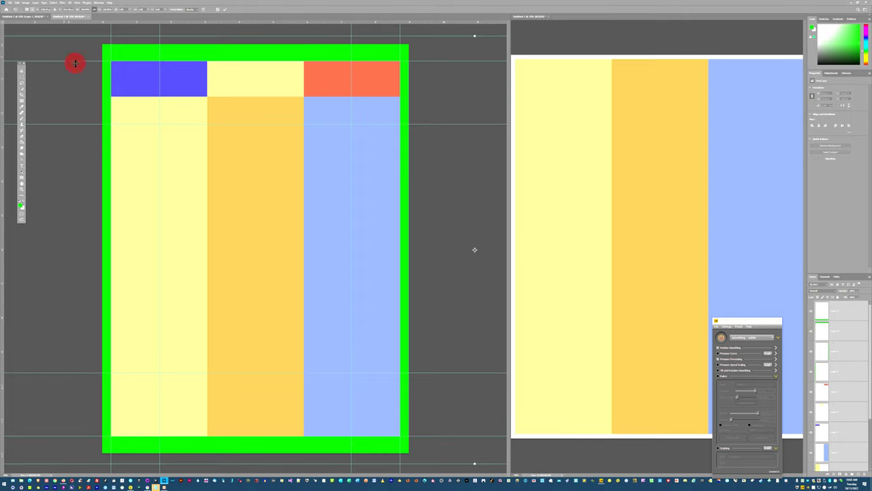
click(186, 87)
key(Return)
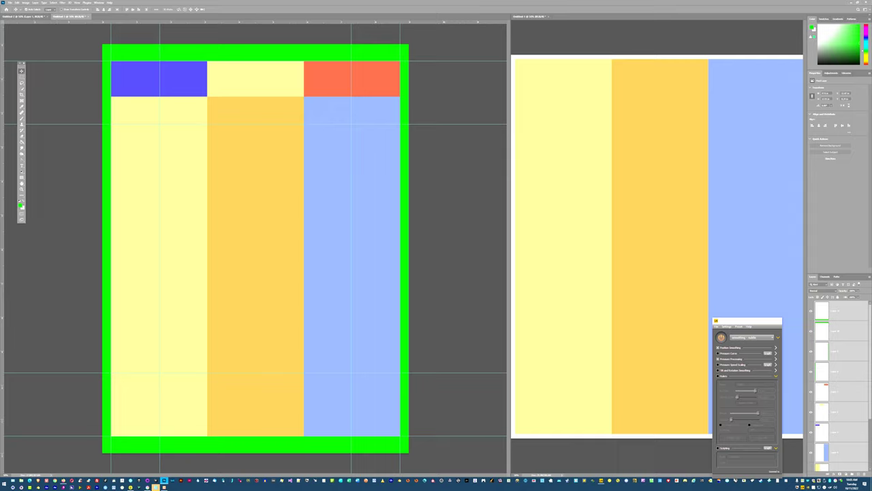
click(60, 26)
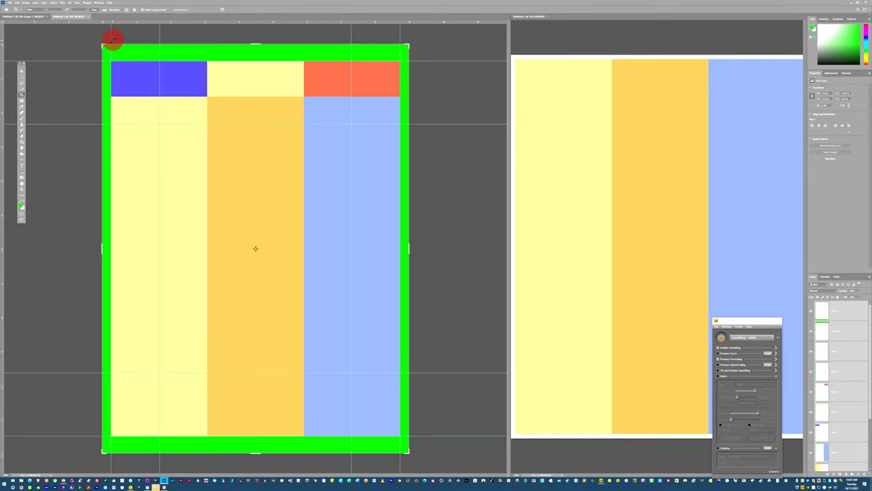
click(20, 75)
click(21, 71)
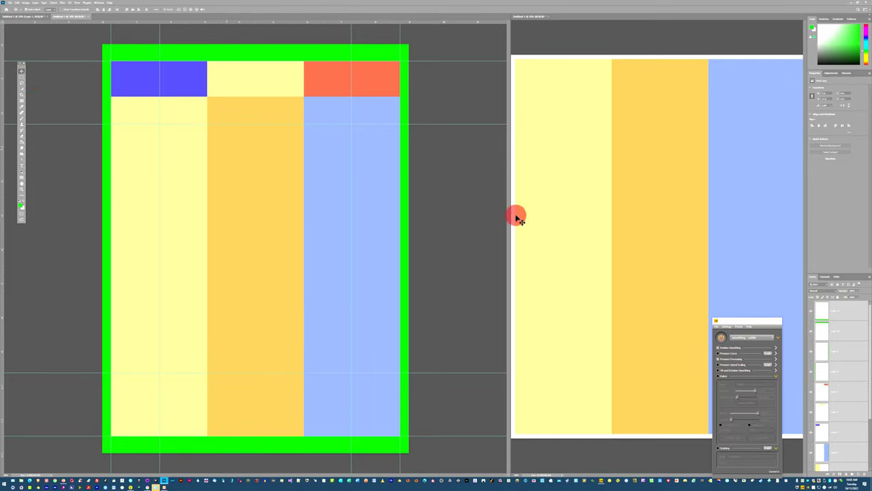
key(ctrl+t)
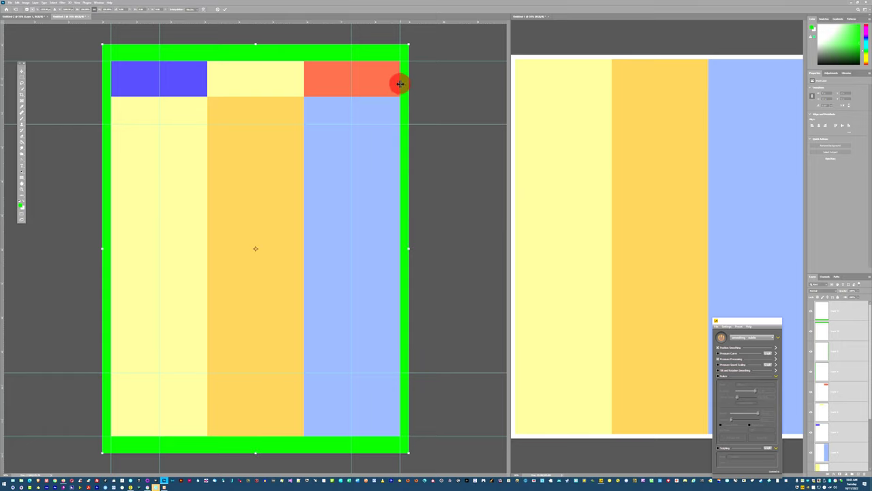
drag(409, 45, 364, 117)
key(Return)
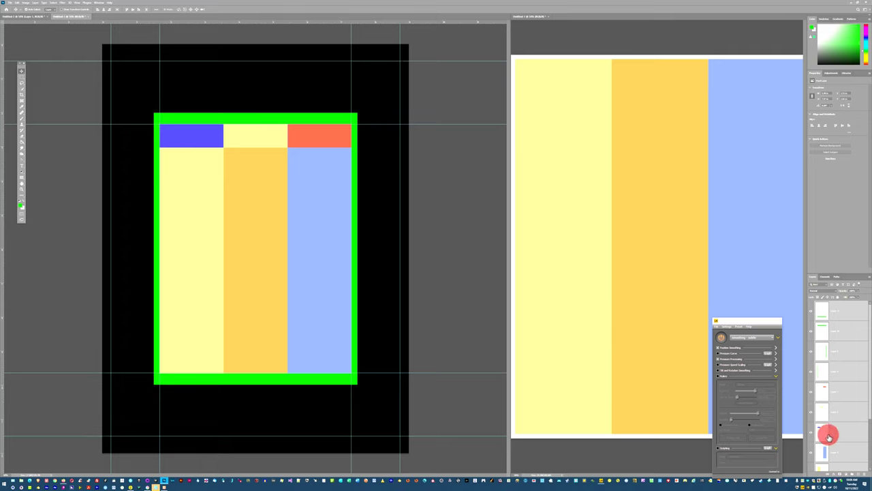
scroll(828, 430, down, 3)
- Paint Bucket the black Background layer around the design with bright green
click(823, 461)
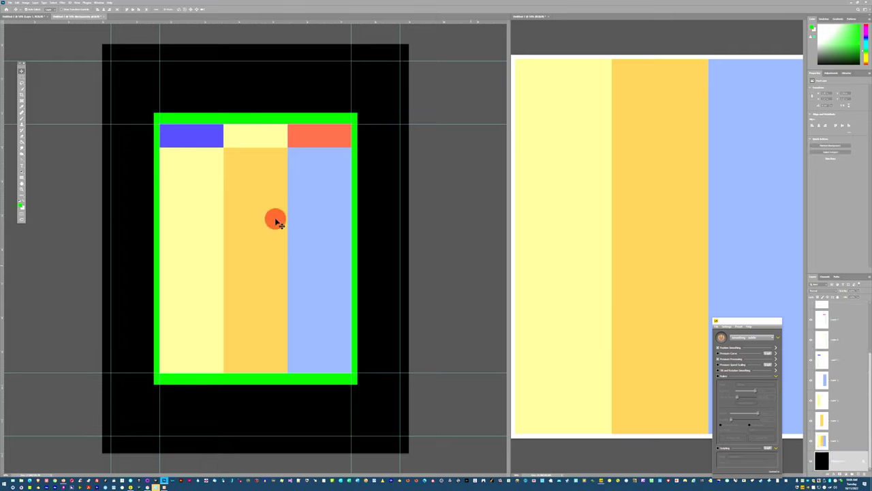
click(21, 141)
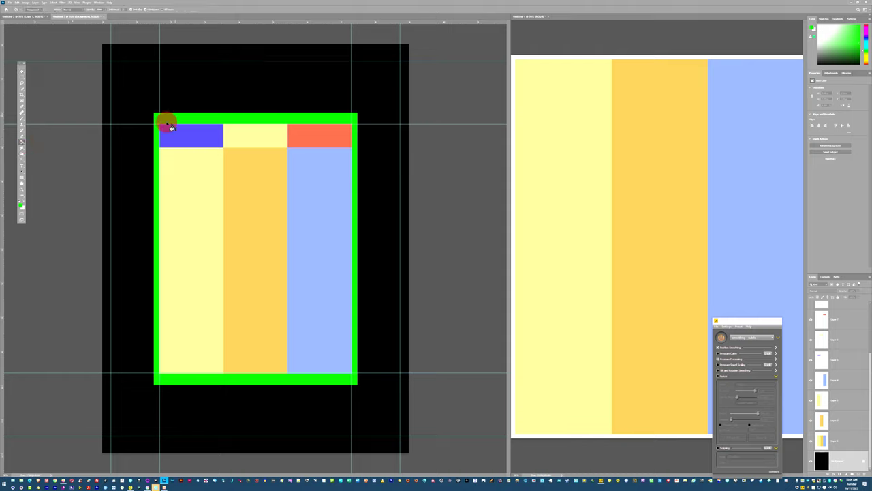
click(181, 236)
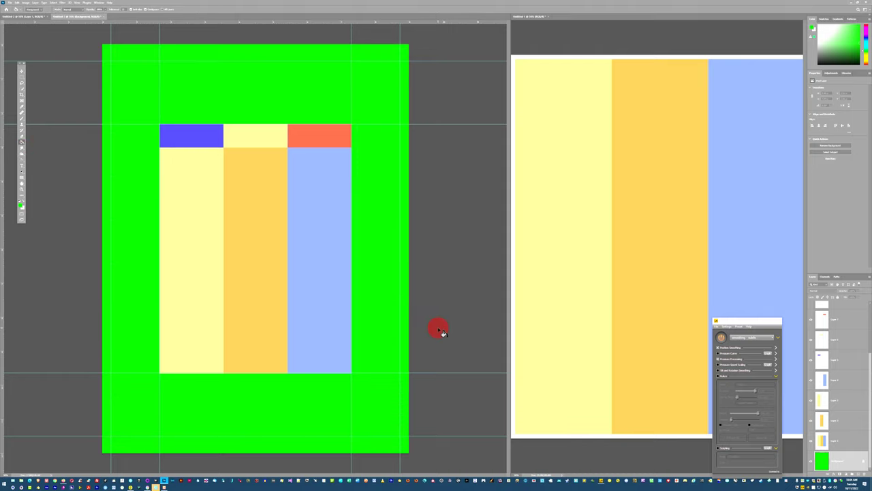